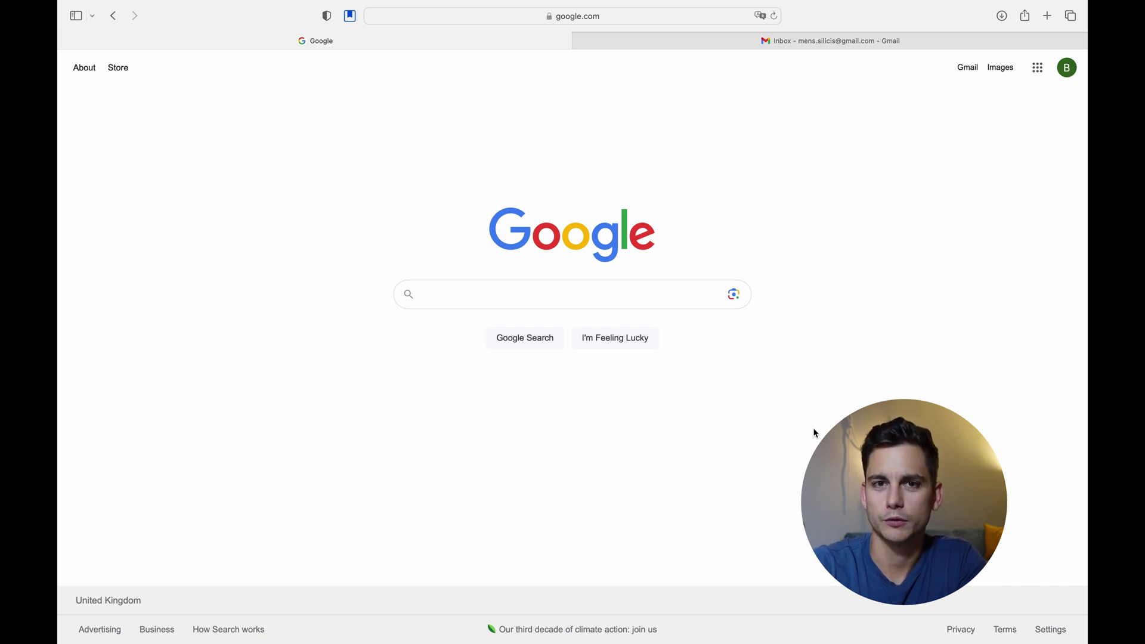
Load chat.openai.com in a new browser tab
{"action": "key", "text": "super+t"}
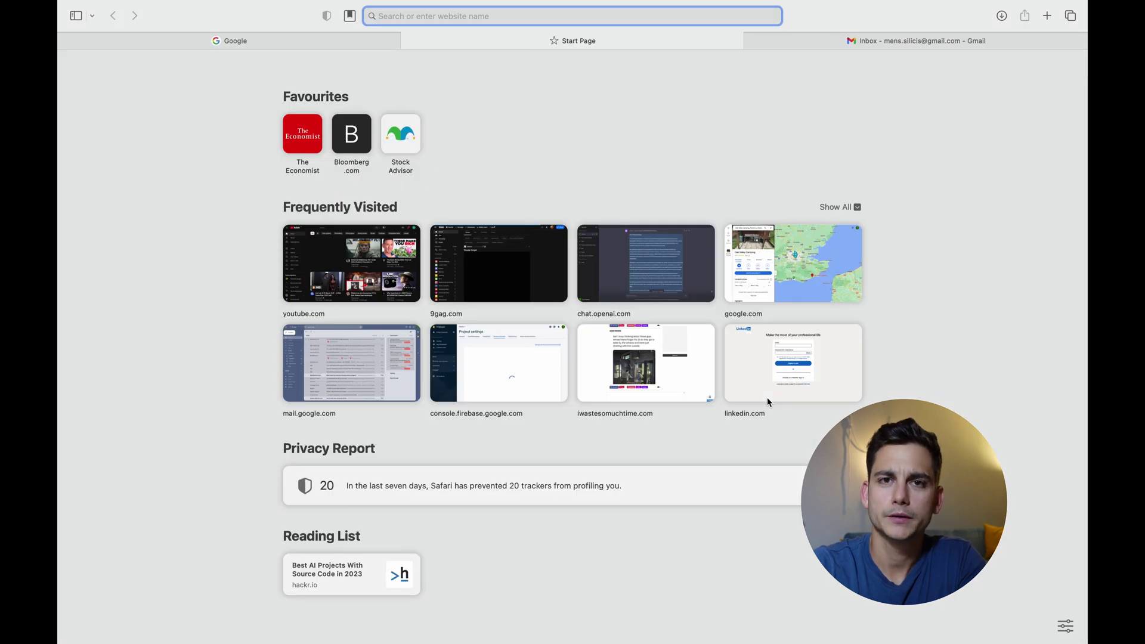
{"action": "type", "text": "chat.openai.com"}
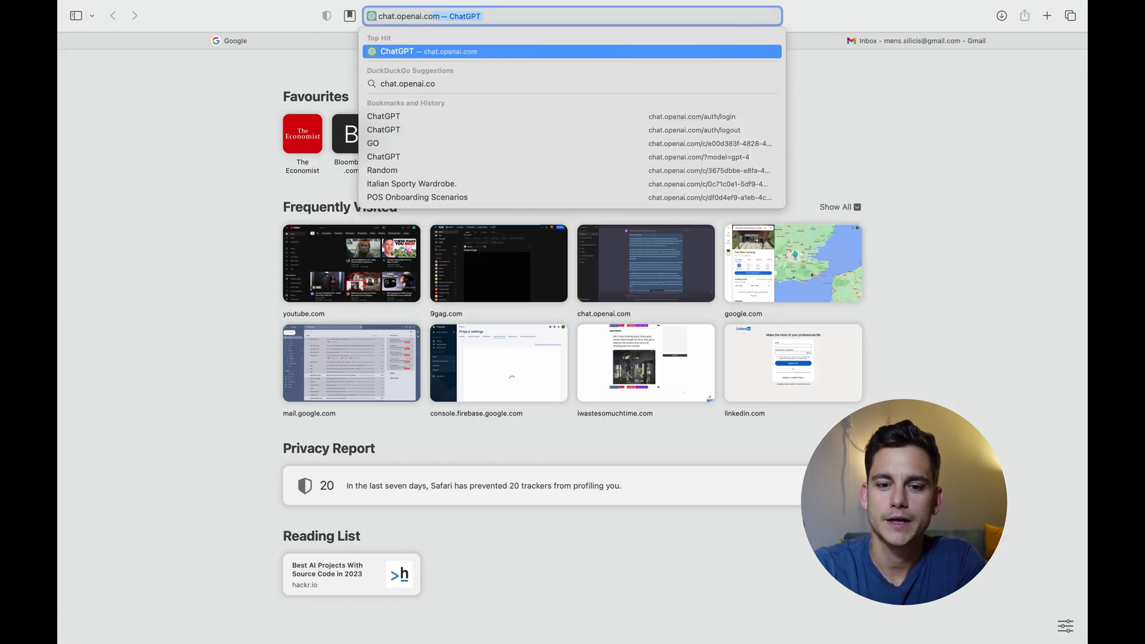
{"action": "key", "text": "Return"}
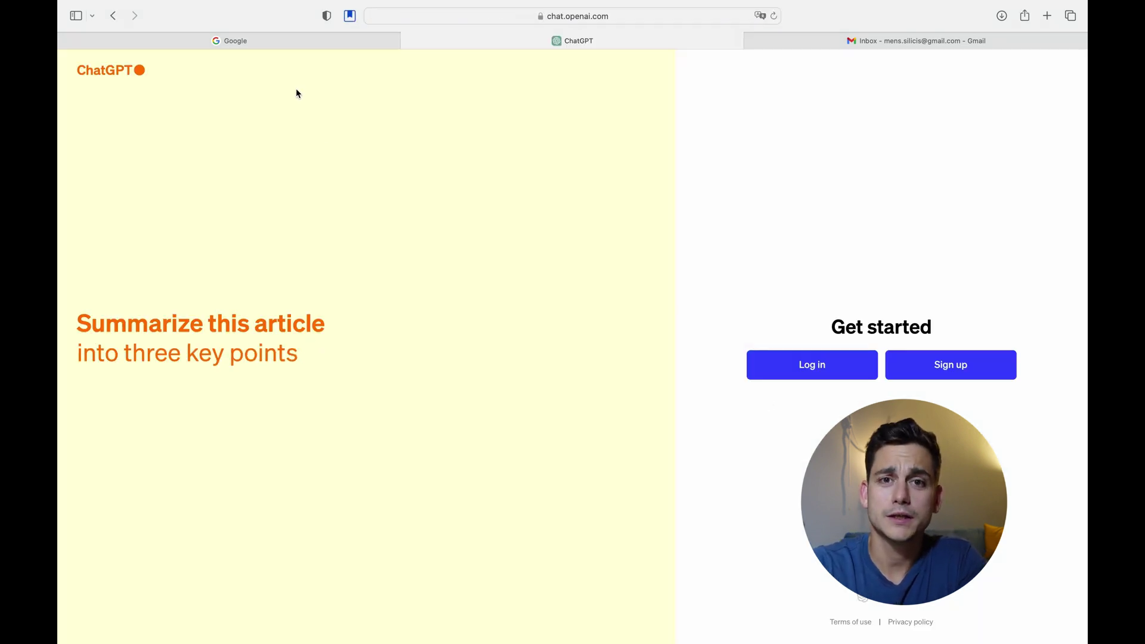
Search Google for "chat gpt" in the original tab and open the official chat.openai.com result
{"action": "left_click", "coordinate": [301, 42]}
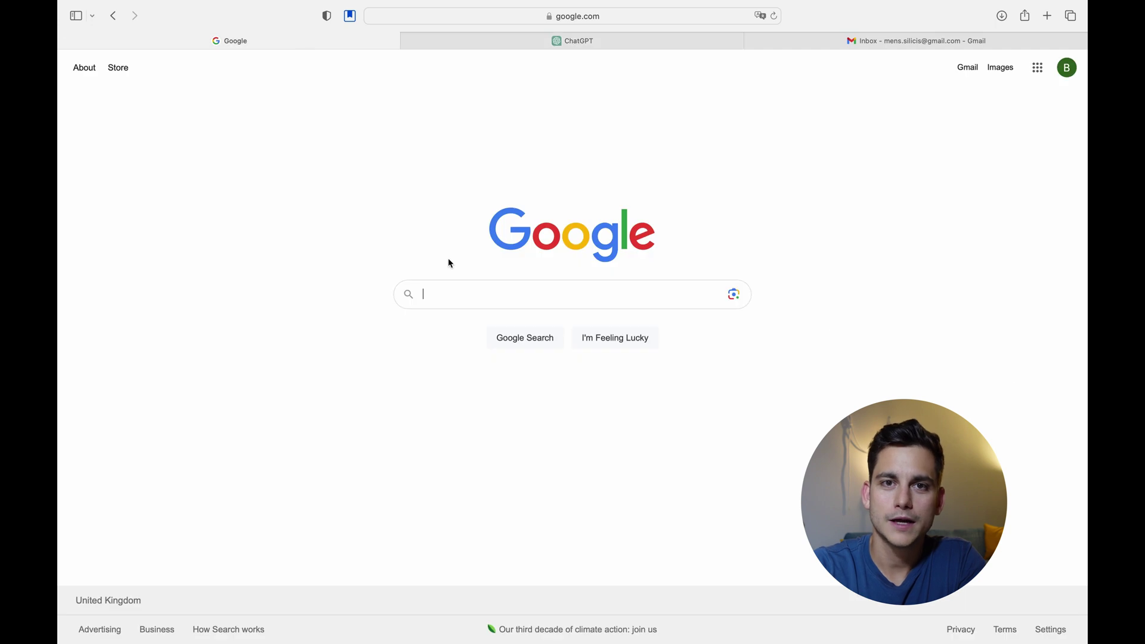
{"action": "type", "text": "chat gpt"}
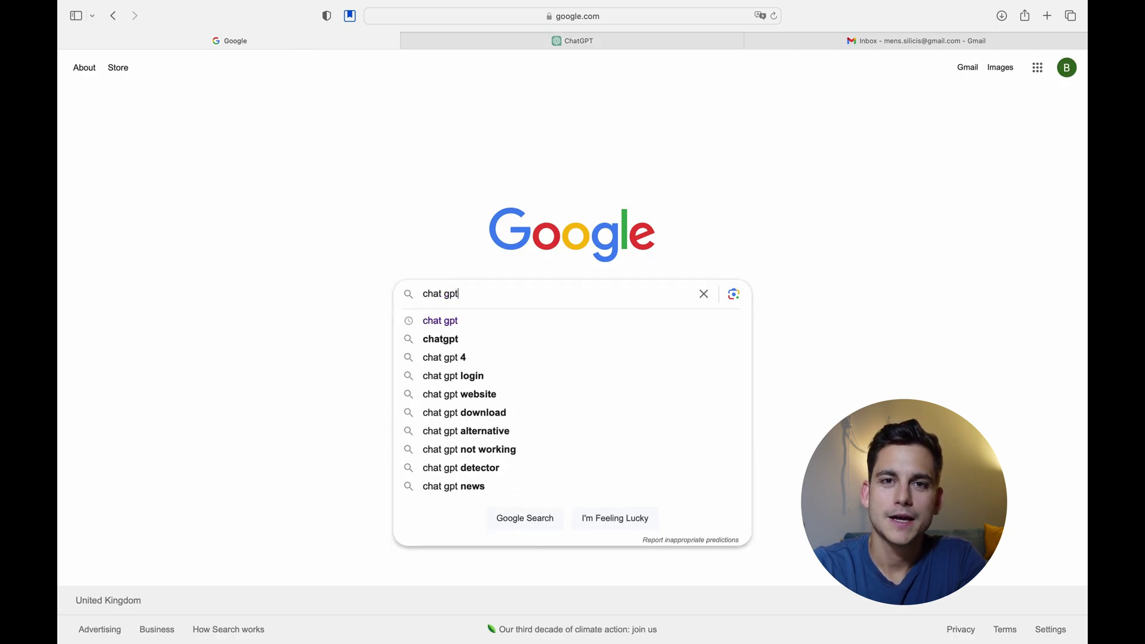
{"action": "left_click", "coordinate": [452, 322]}
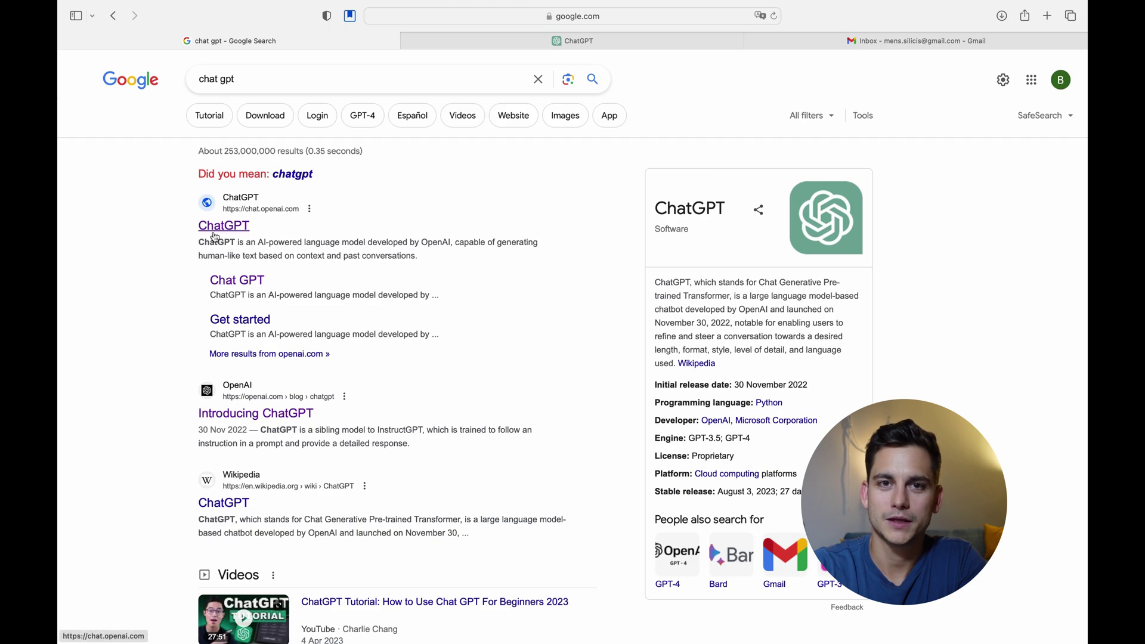
{"action": "left_click", "coordinate": [215, 236]}
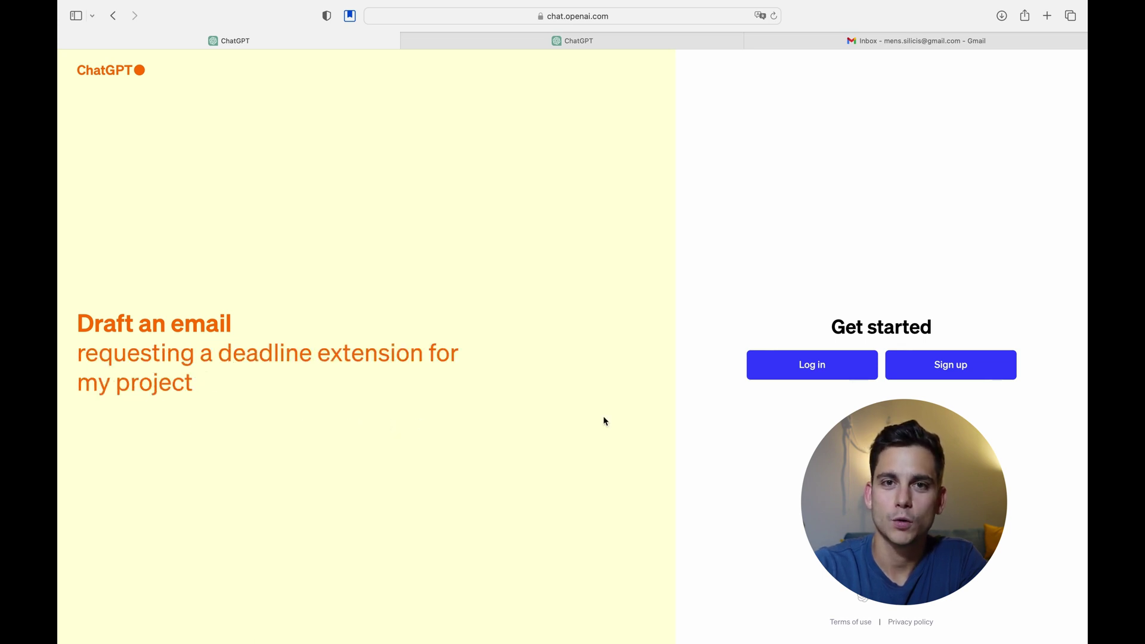
Sign up for a ChatGPT account by continuing with the existing Google account
{"action": "left_click", "coordinate": [956, 375]}
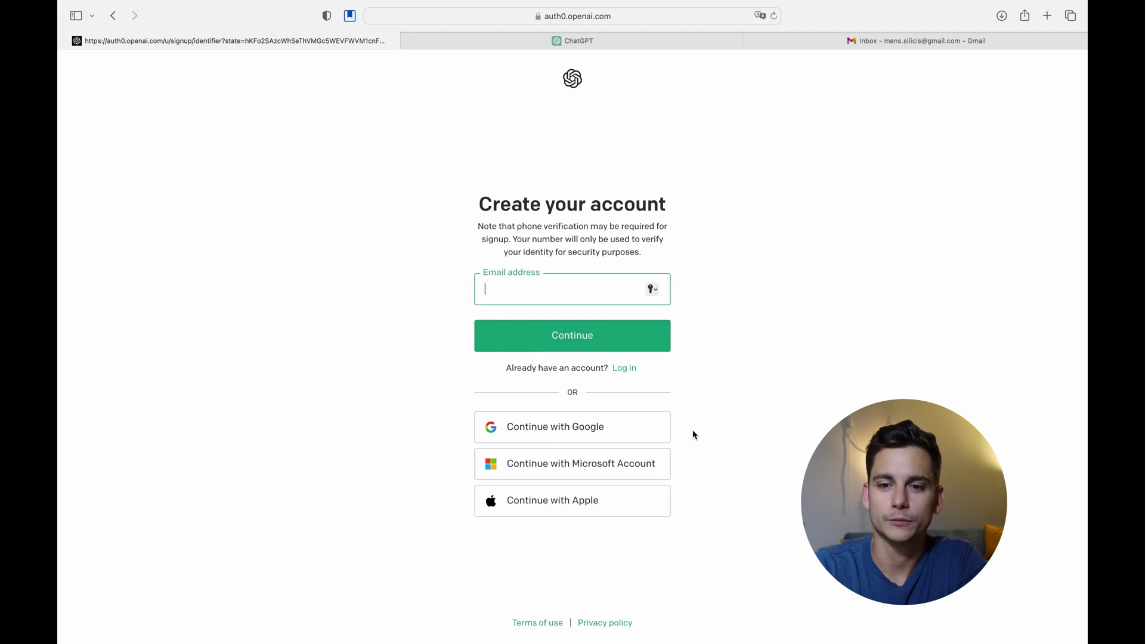
{"action": "left_click", "coordinate": [631, 431]}
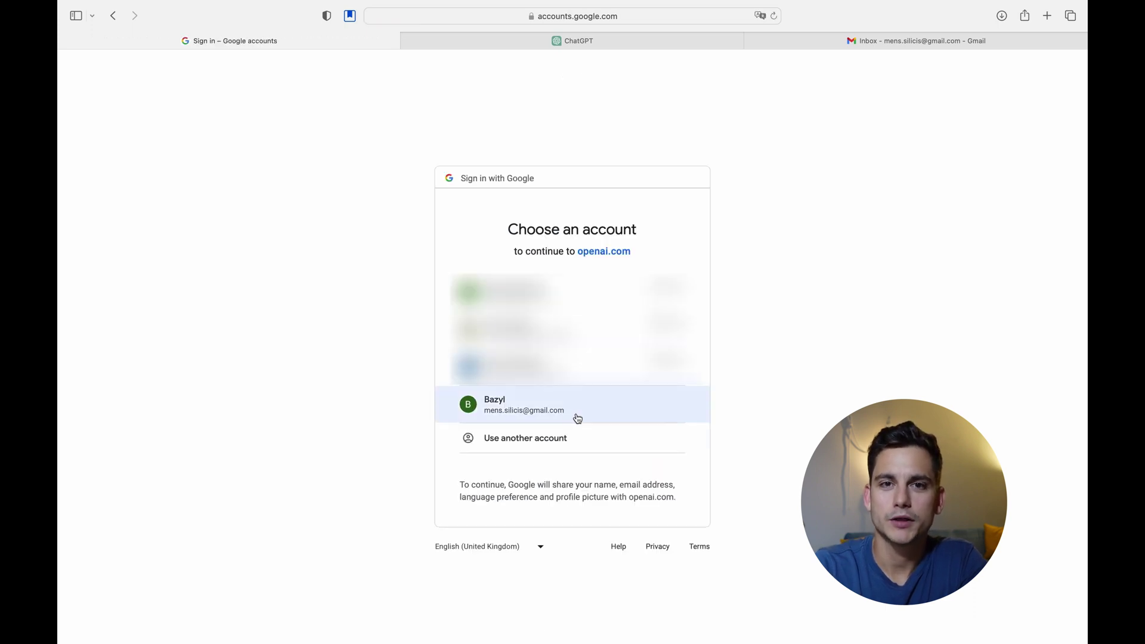
{"action": "left_click", "coordinate": [573, 417]}
Fill in the account holder's first name, last name and birthday, and submit the details
{"action": "type", "text": "Baz"}
{"action": "key", "text": "Tab"}
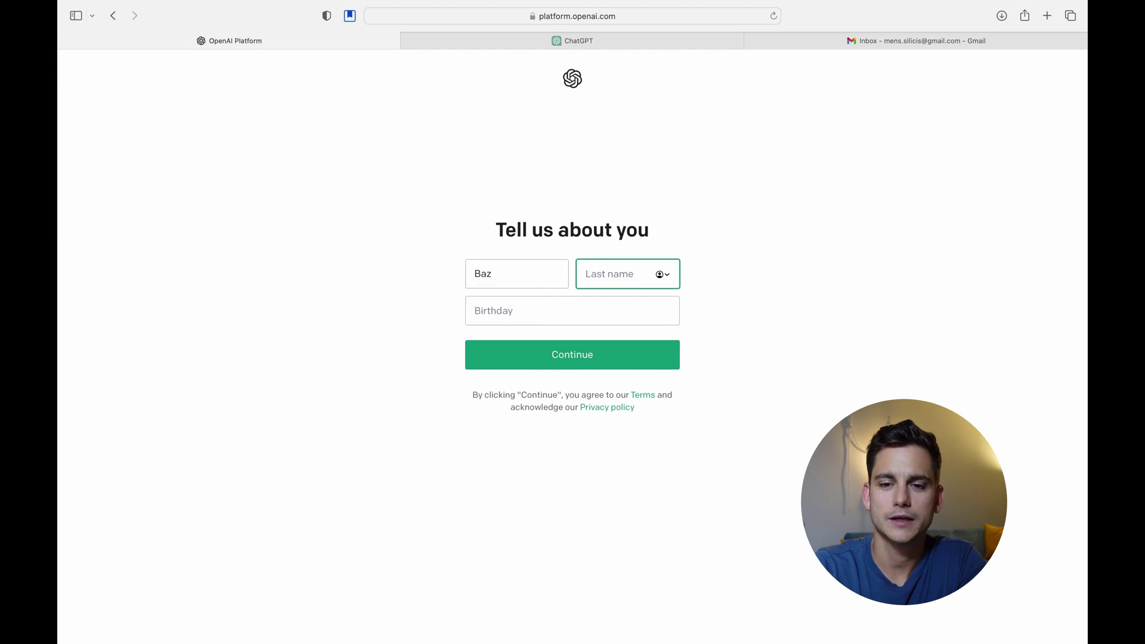
{"action": "type", "text": "R"}
{"action": "key", "text": "Tab"}
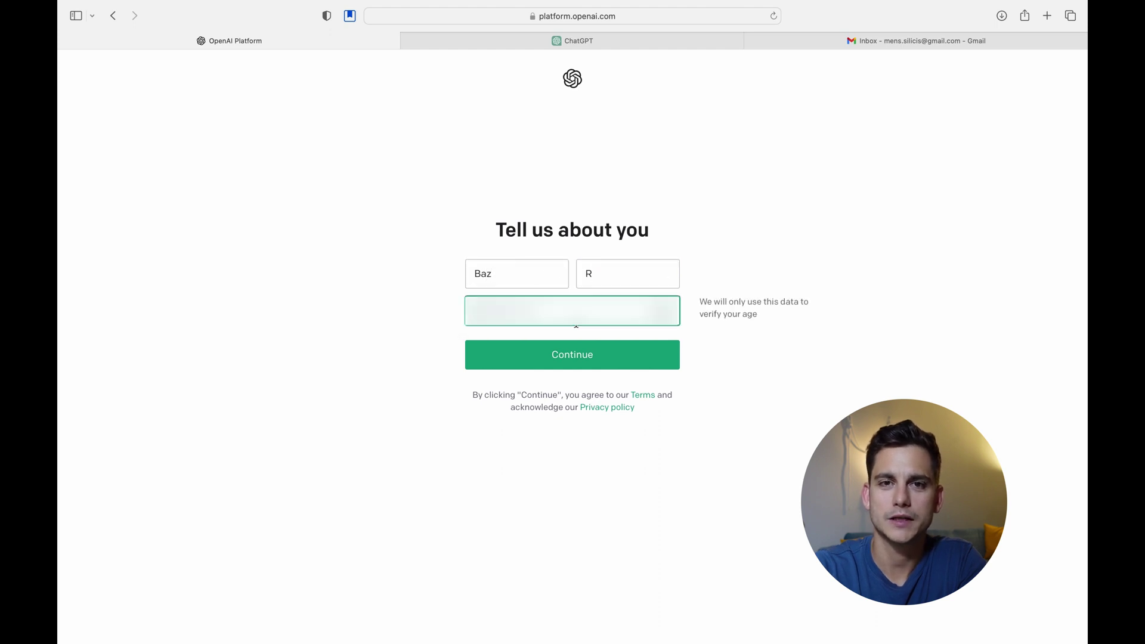
{"action": "left_click", "coordinate": [573, 352]}
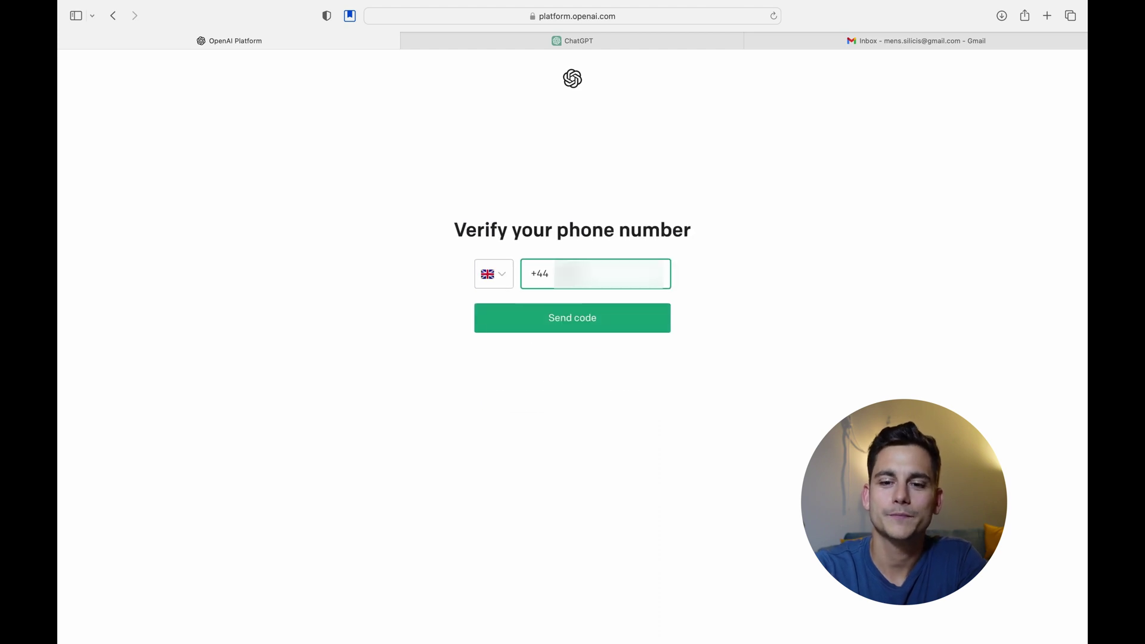
Request the phone verification code and paste it into the code field
{"action": "left_click", "coordinate": [602, 319]}
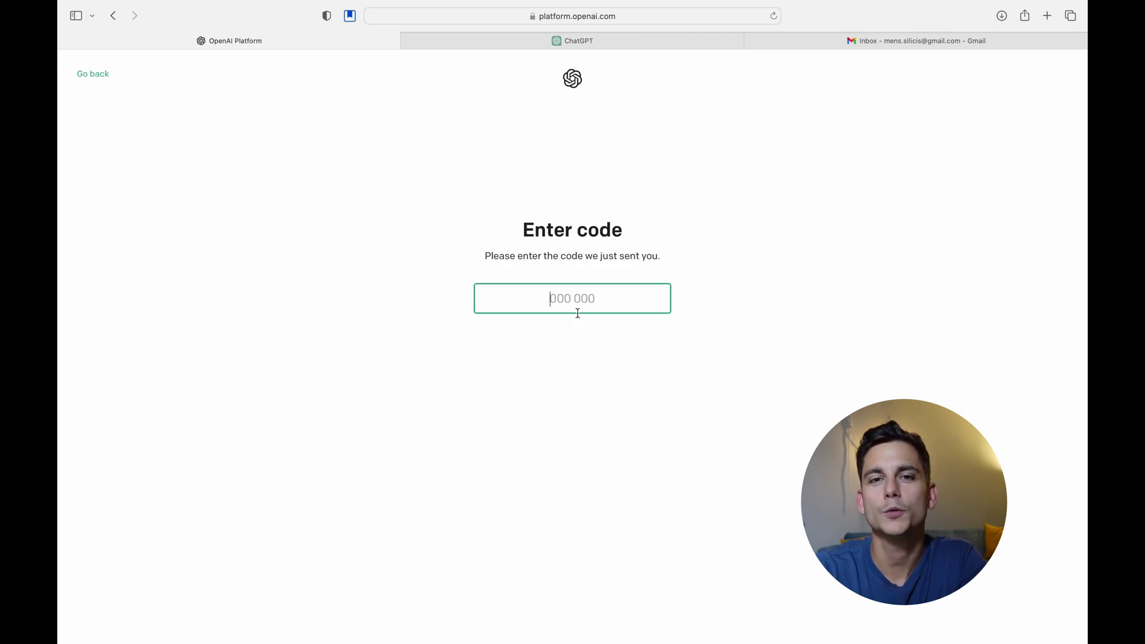
{"action": "key", "text": "super+v"}
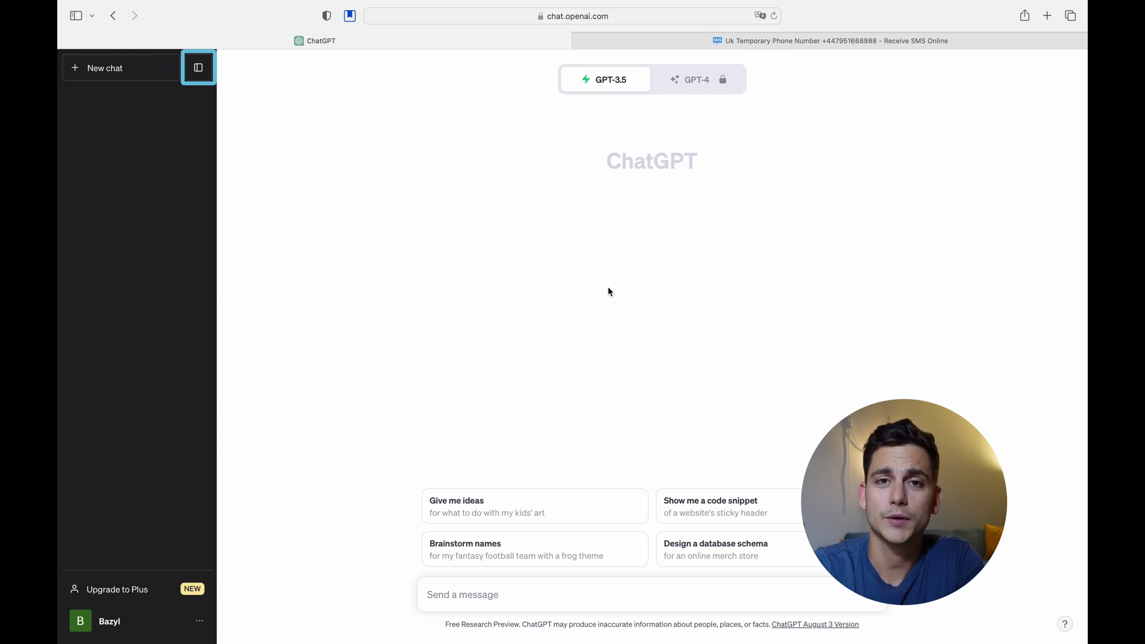
Hide the chat history sidebar and bring it back
{"action": "left_click", "coordinate": [198, 67]}
{"action": "left_click", "coordinate": [79, 70]}
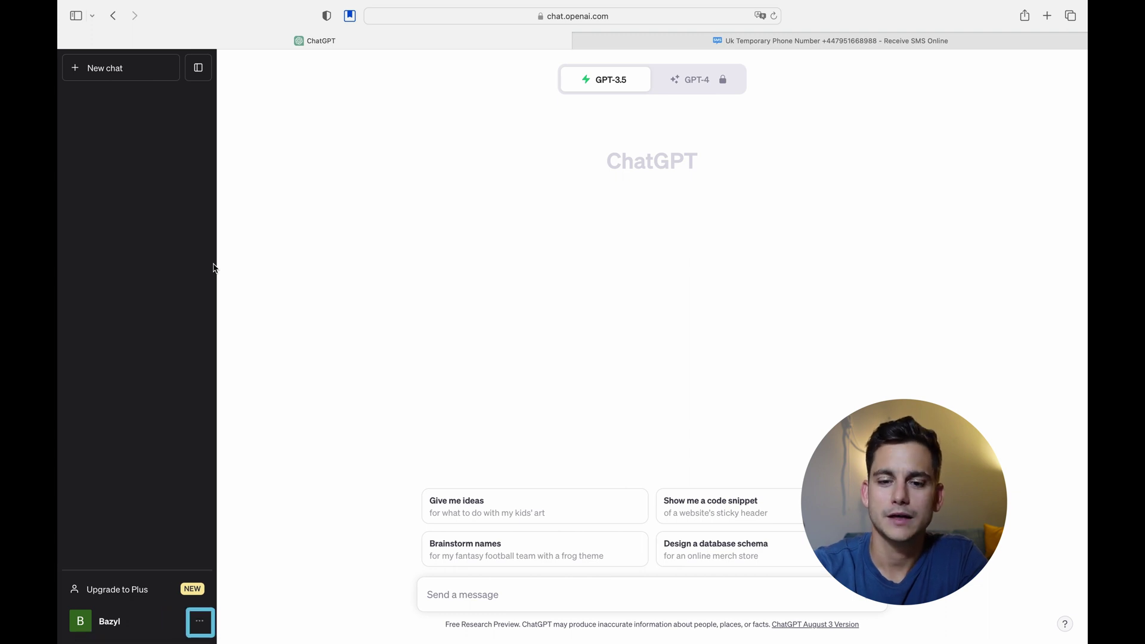
Review the theme choices and data controls in the settings, and close them without changing anything
{"action": "left_click", "coordinate": [200, 624]}
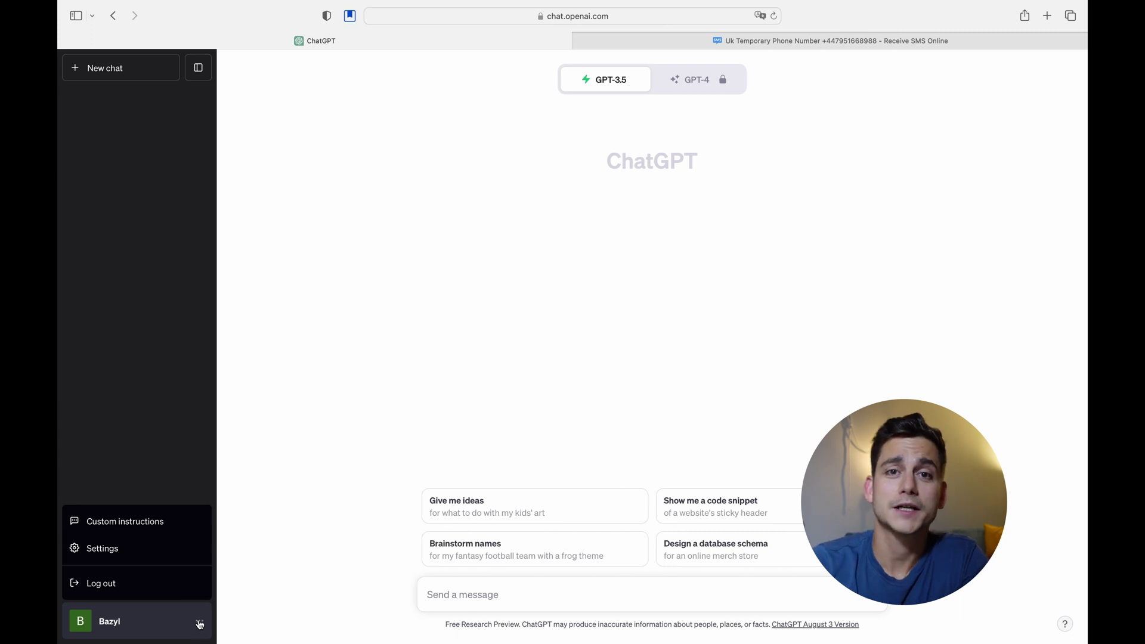
{"action": "left_click", "coordinate": [164, 558]}
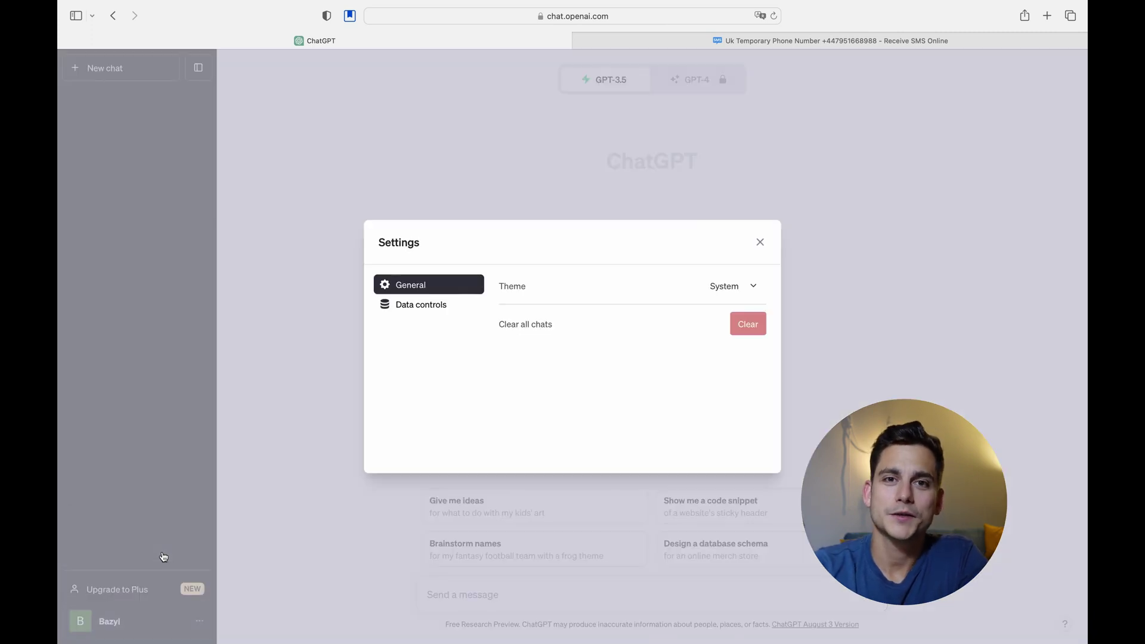
{"action": "left_click", "coordinate": [725, 288]}
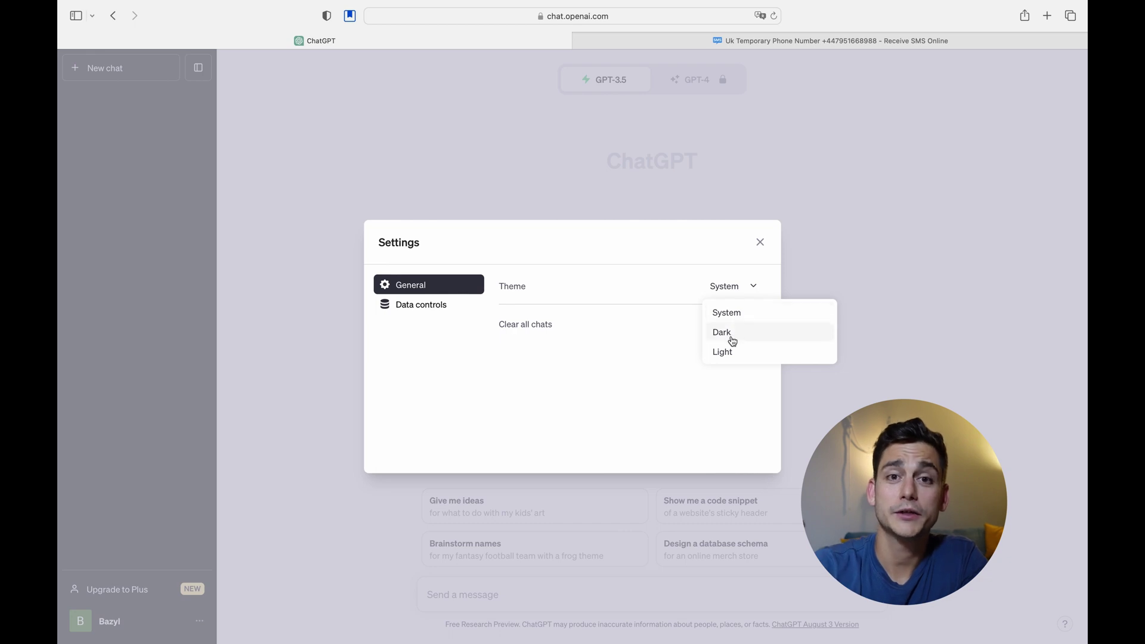
{"action": "left_click", "coordinate": [671, 389]}
{"action": "left_click", "coordinate": [406, 305]}
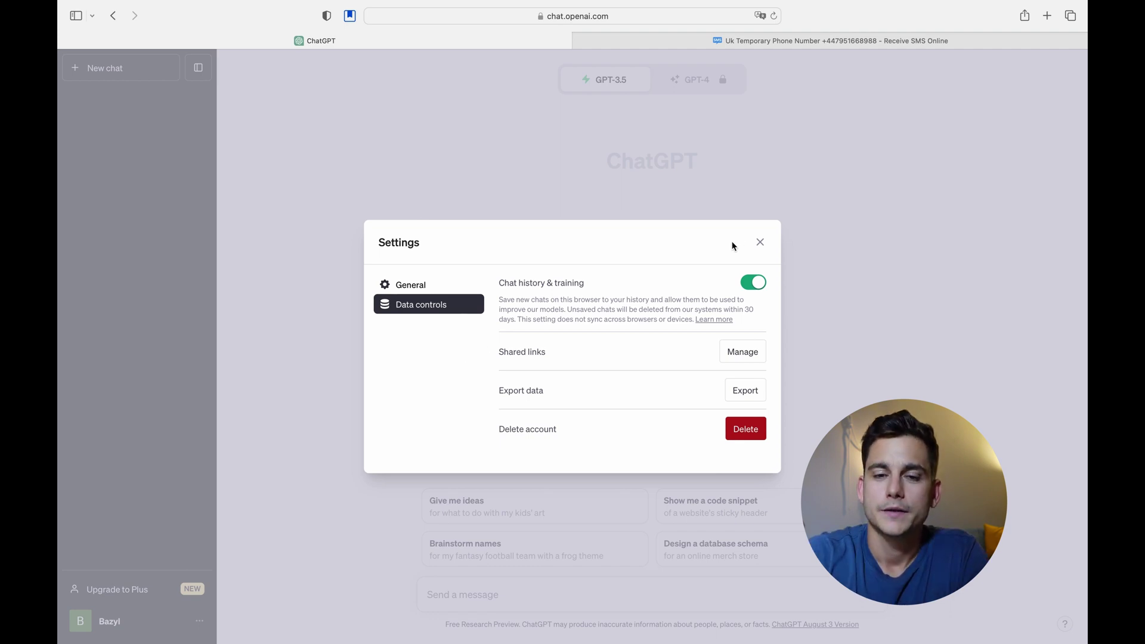
{"action": "left_click", "coordinate": [760, 242]}
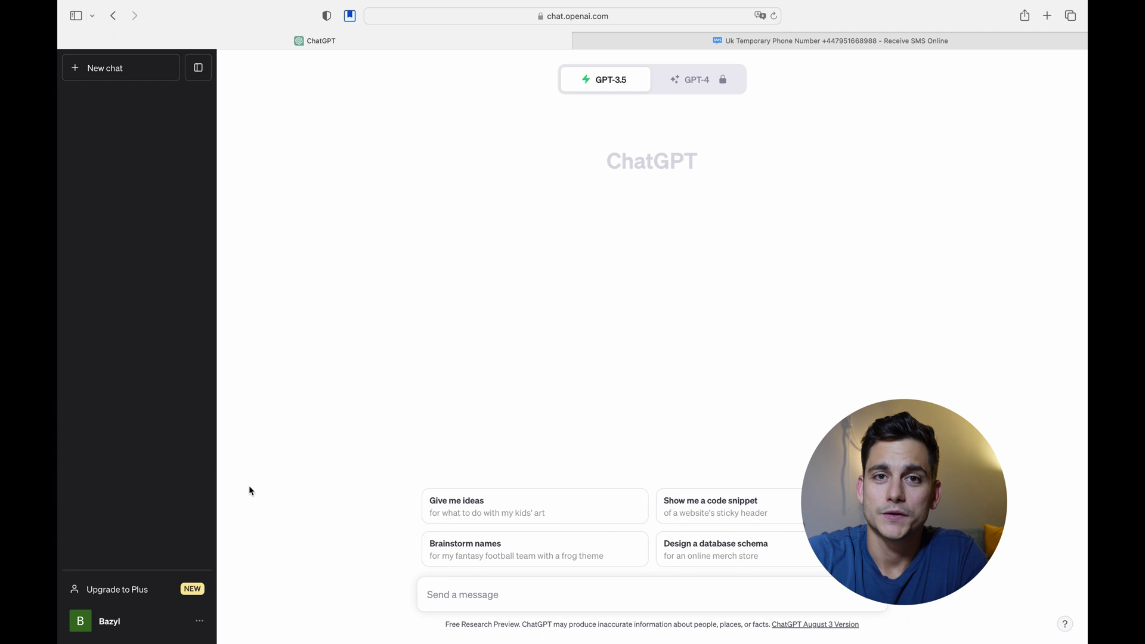
View the custom instructions form, cancel it without entering anything, and check the GPT-4 model option
{"action": "left_click", "coordinate": [201, 621]}
{"action": "left_click", "coordinate": [147, 522]}
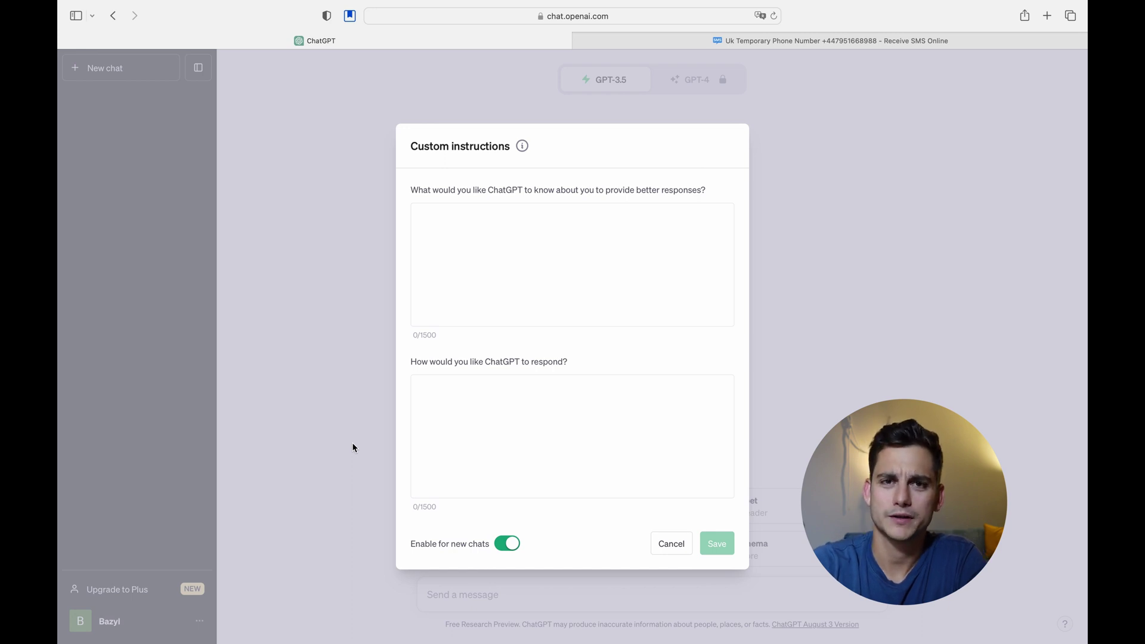
{"action": "left_click", "coordinate": [684, 545]}
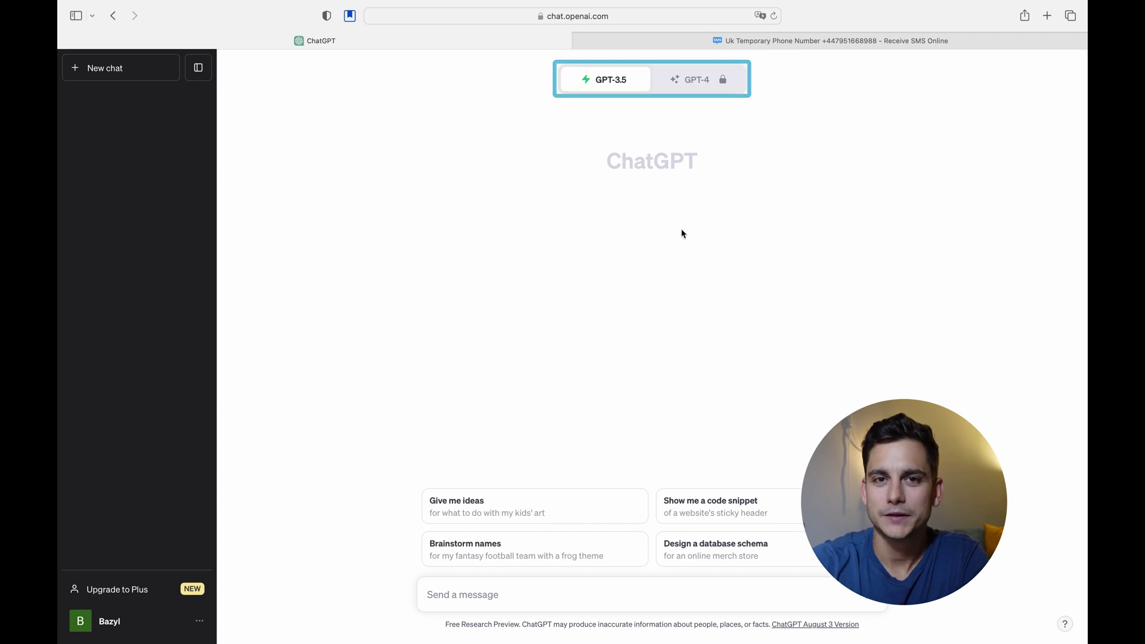
{"action": "mouse_move", "coordinate": [692, 82]}
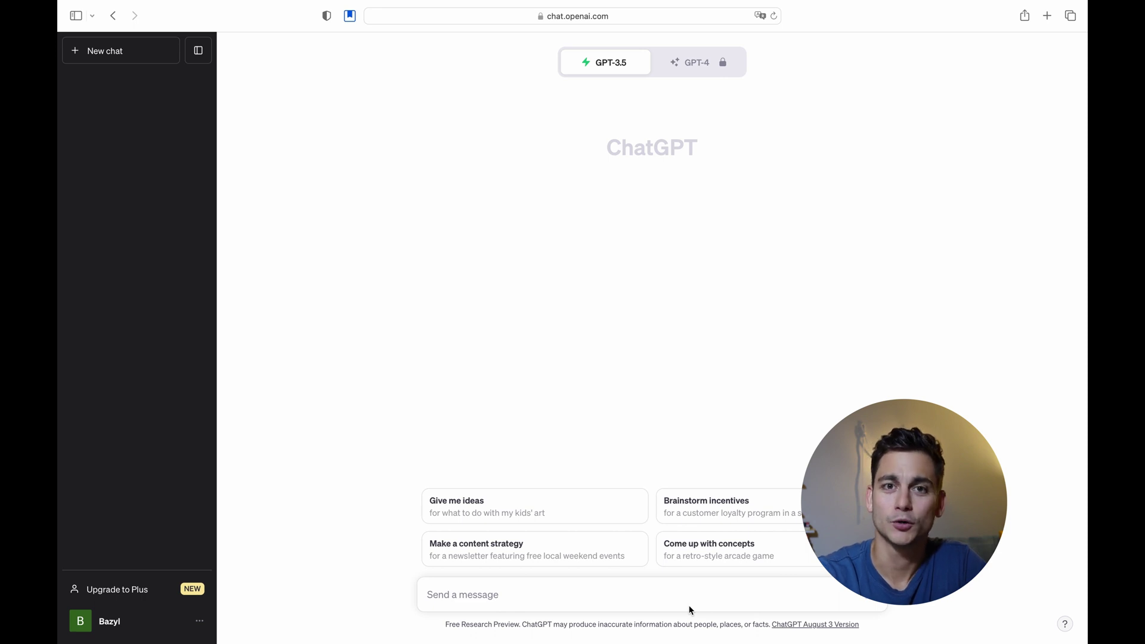
Send the messages "Hi, how's it going?" and "What can you help me with?" in the chat
{"action": "type", "text": "Hi, how's it going?"}
{"action": "key", "text": "Return"}
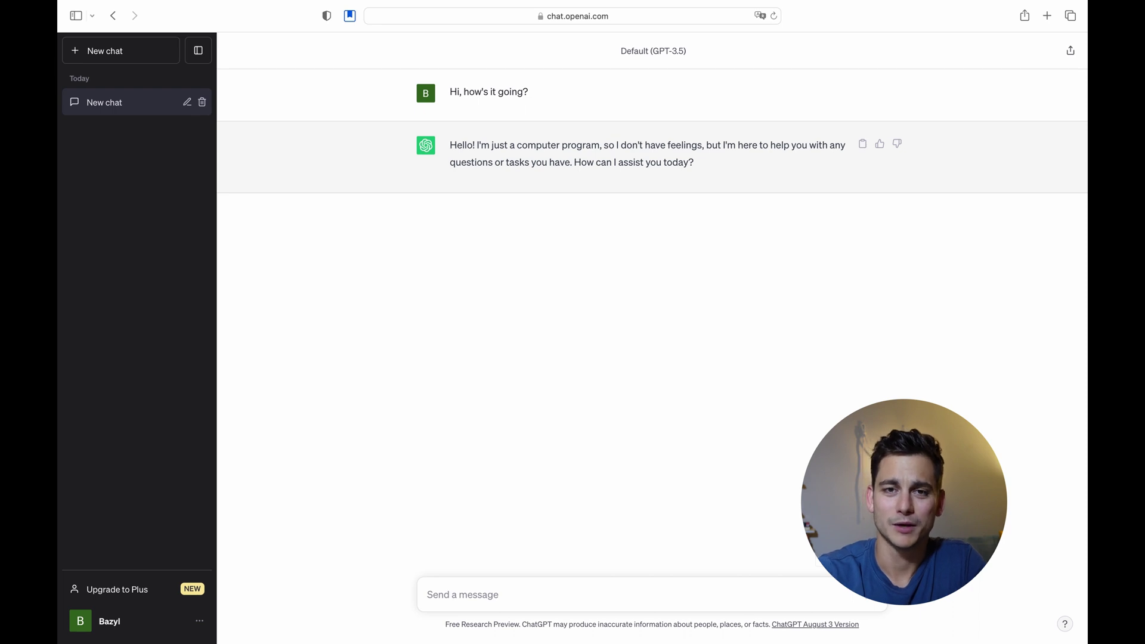
{"action": "type", "text": "What can you help me with?"}
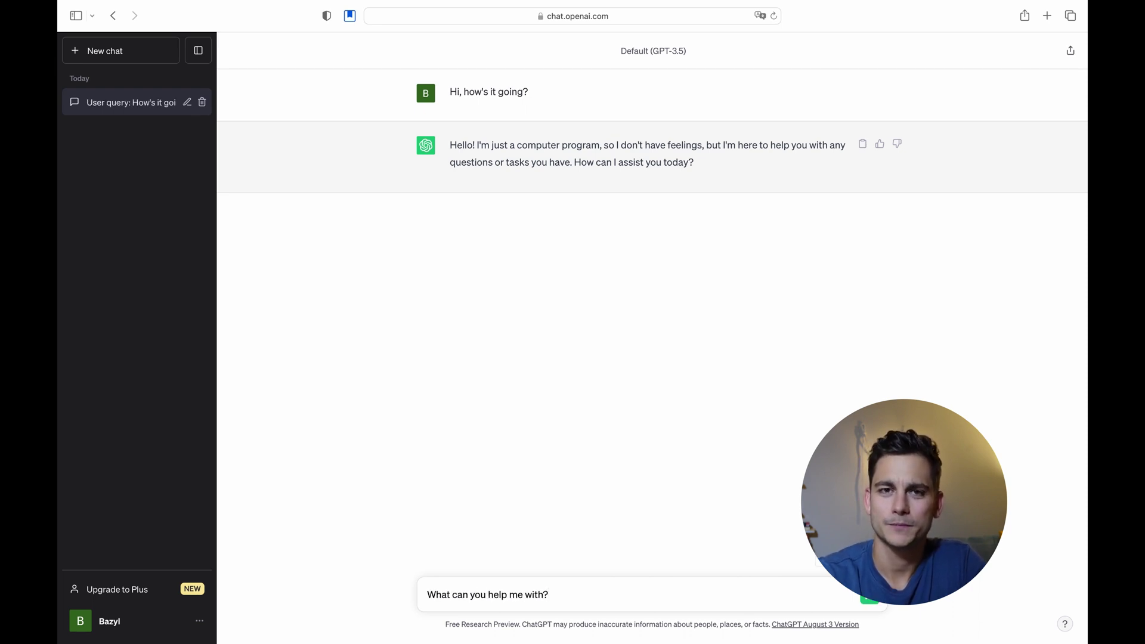
{"action": "key", "text": "Return"}
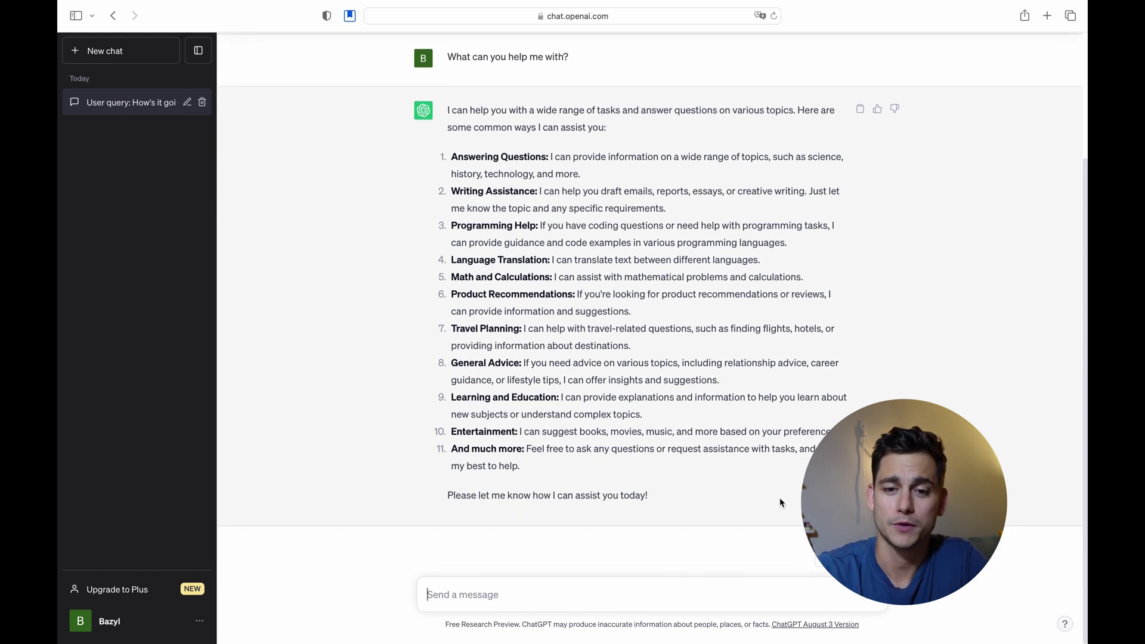
Send "Tell me about the first moon landing" and follow up with "Can you give me a shorter description in 3-5 sentences?"
{"action": "type", "text": "Tell me about the first moon landing"}
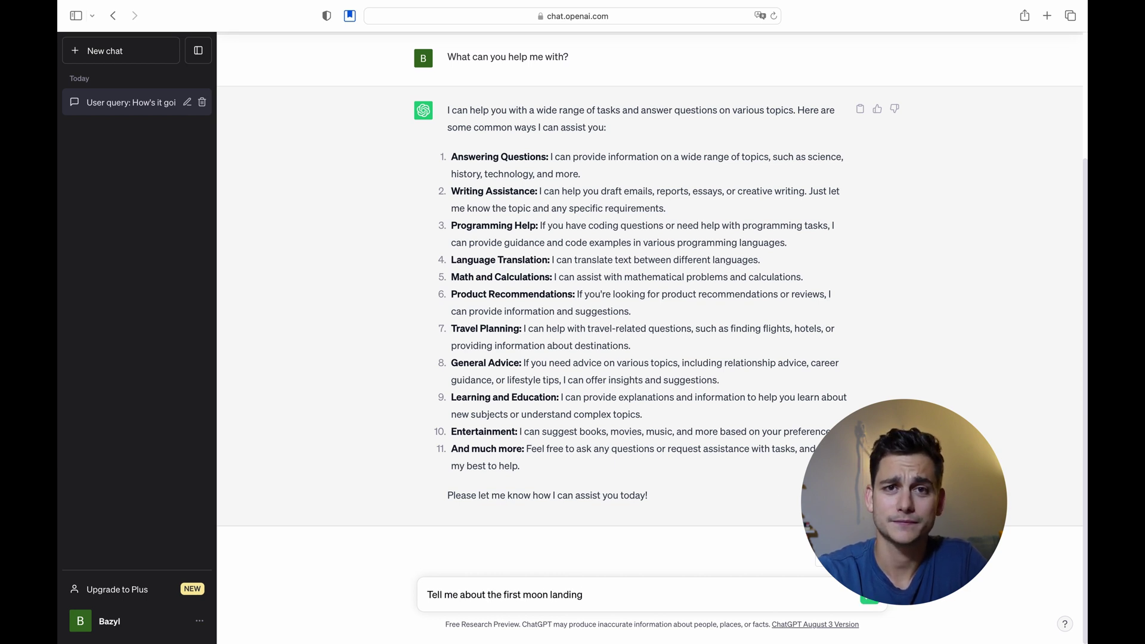
{"action": "key", "text": "Return"}
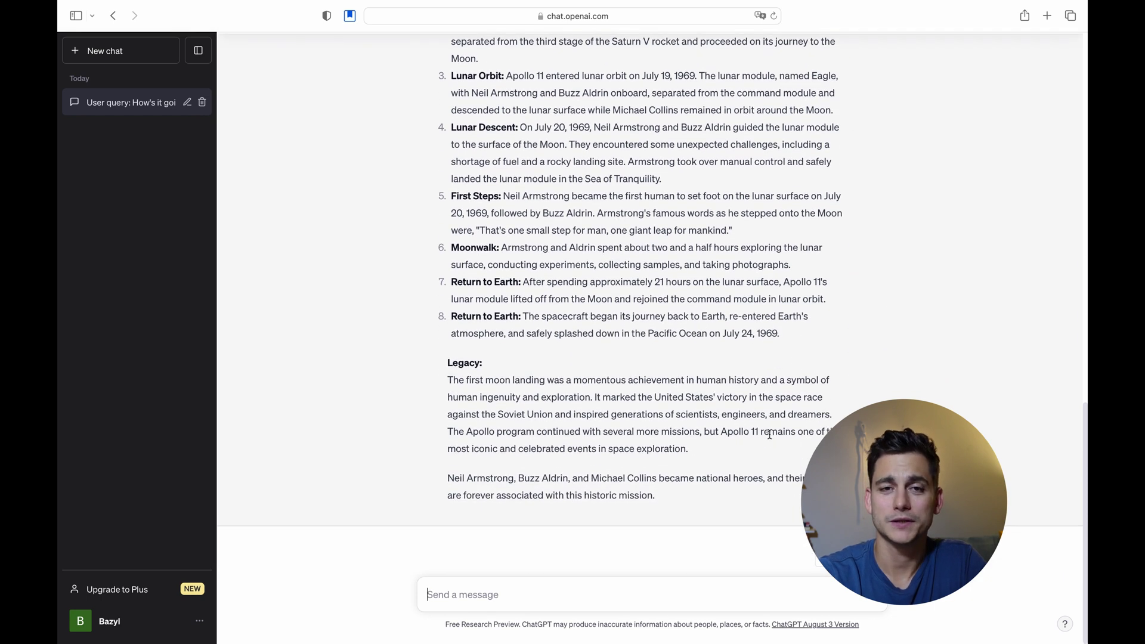
{"action": "type", "text": "Can you give me a shorter description in 3-5 sentences?"}
{"action": "key", "text": "Return"}
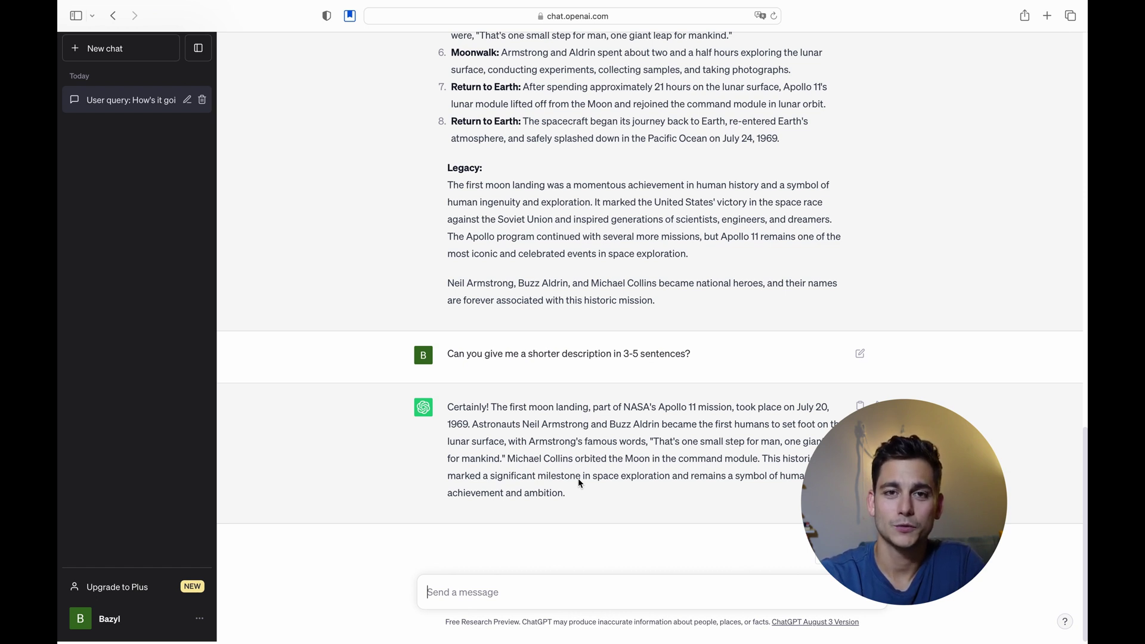
Send "make it a poem" as a follow-up to the short moon landing description
{"action": "type", "text": "make it a poem"}
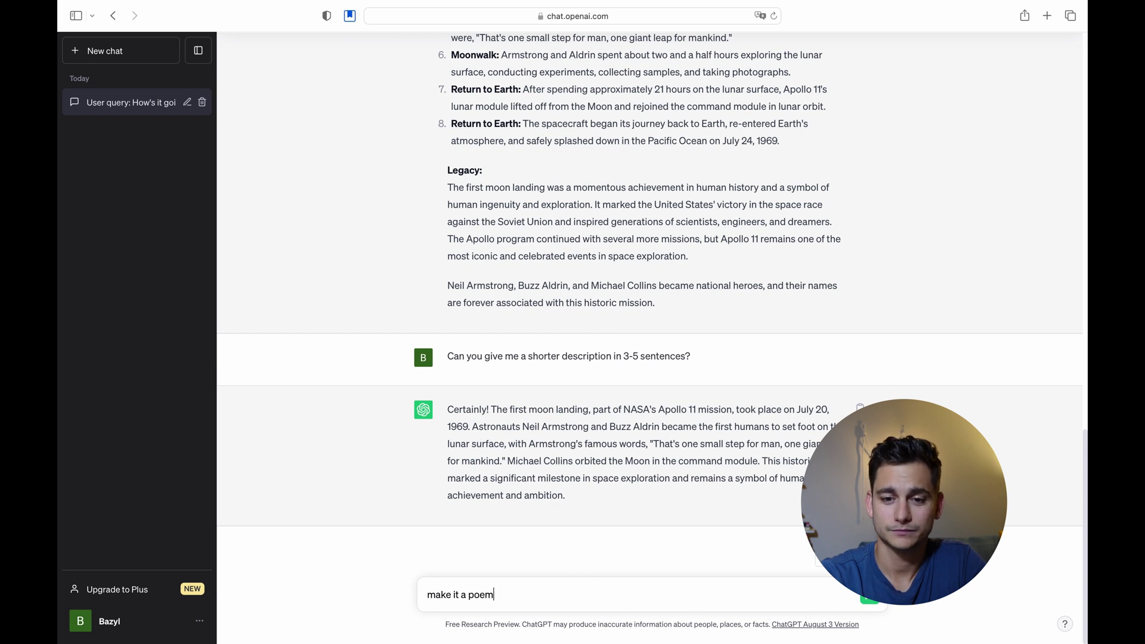
{"action": "key", "text": "Return"}
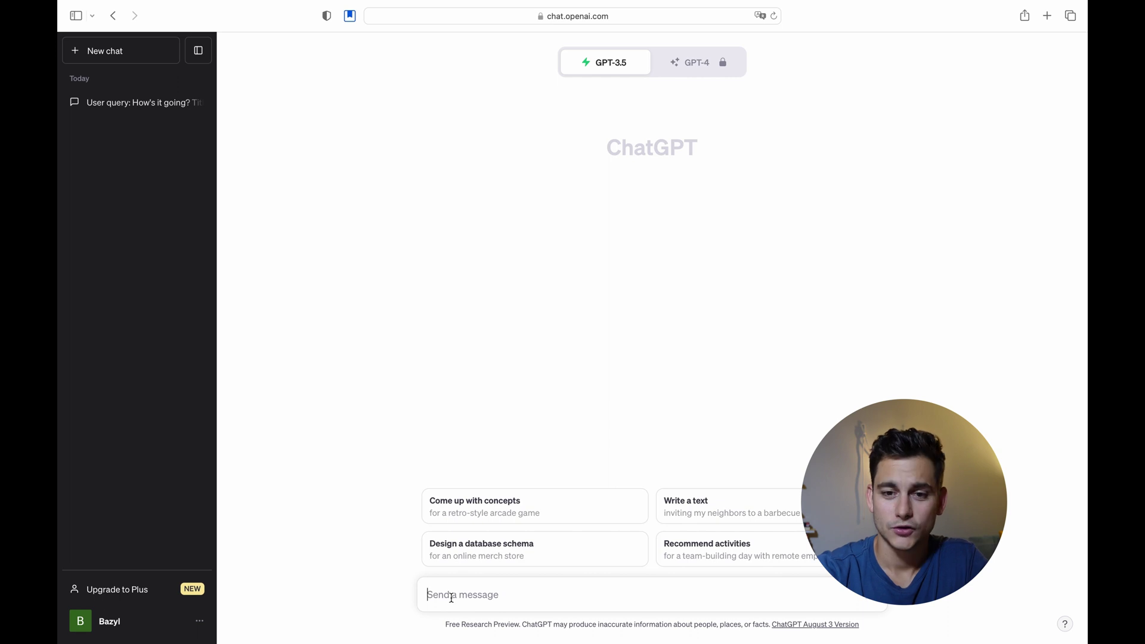
In a new chat, ask "Could you please recommend me a healthy lunch recipe?", then "I can't eat quinoa, can we replace it with something else?"
{"action": "type", "text": "Could you please recommend me"}
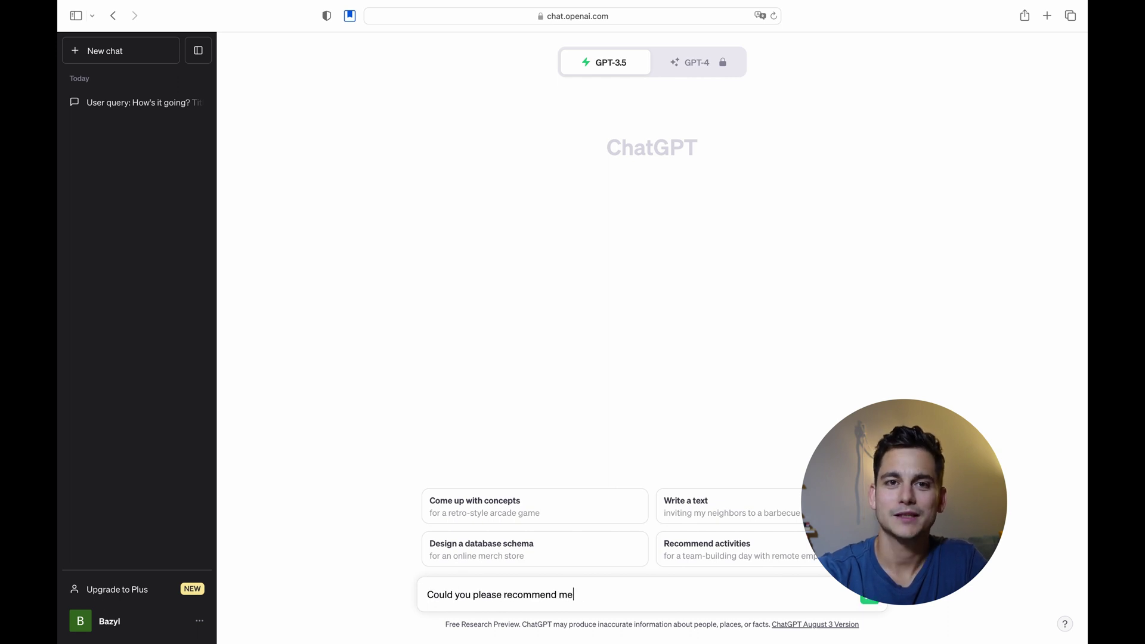
{"action": "type", "text": " a healthy lunch recipe?"}
{"action": "key", "text": "Return"}
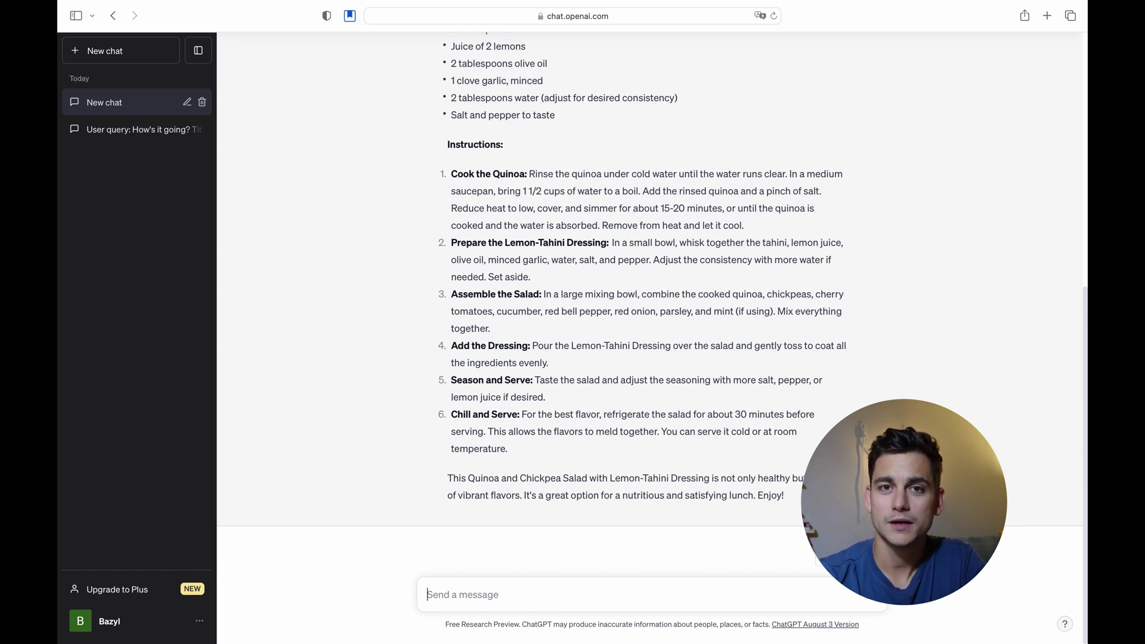
{"action": "type", "text": "I can't eat quinoa, can we replace it with something else?"}
{"action": "key", "text": "Return"}
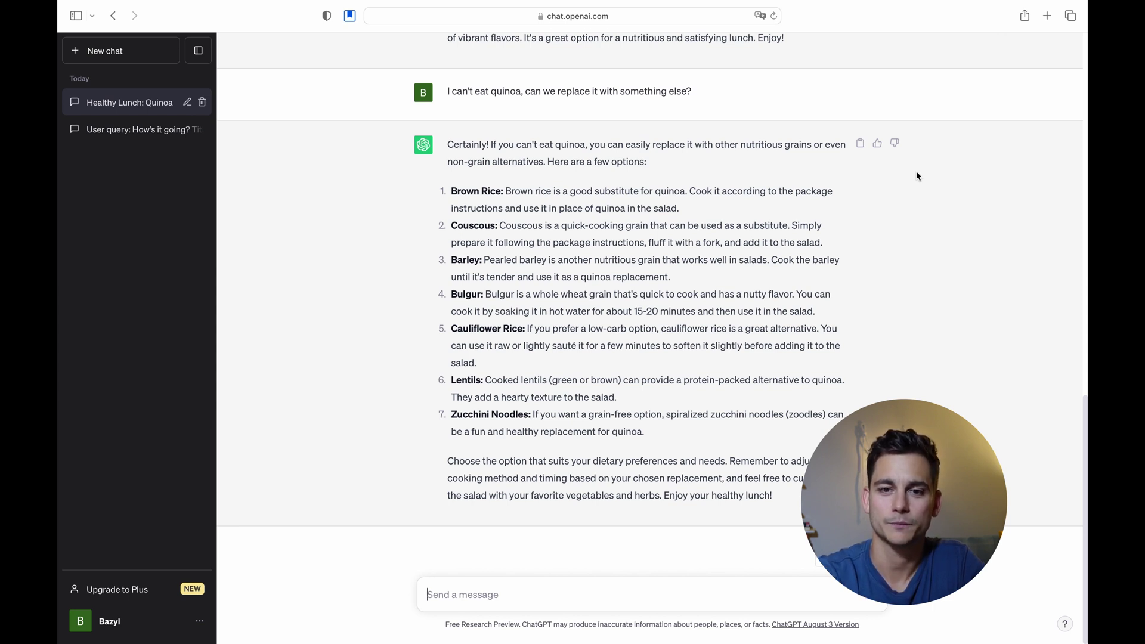
Send "please give me the shopping list for this recipe (in metric)" and follow up with "sorted be department in the store"
{"action": "type", "text": "please give me the shopping list for this recipe (in metric)"}
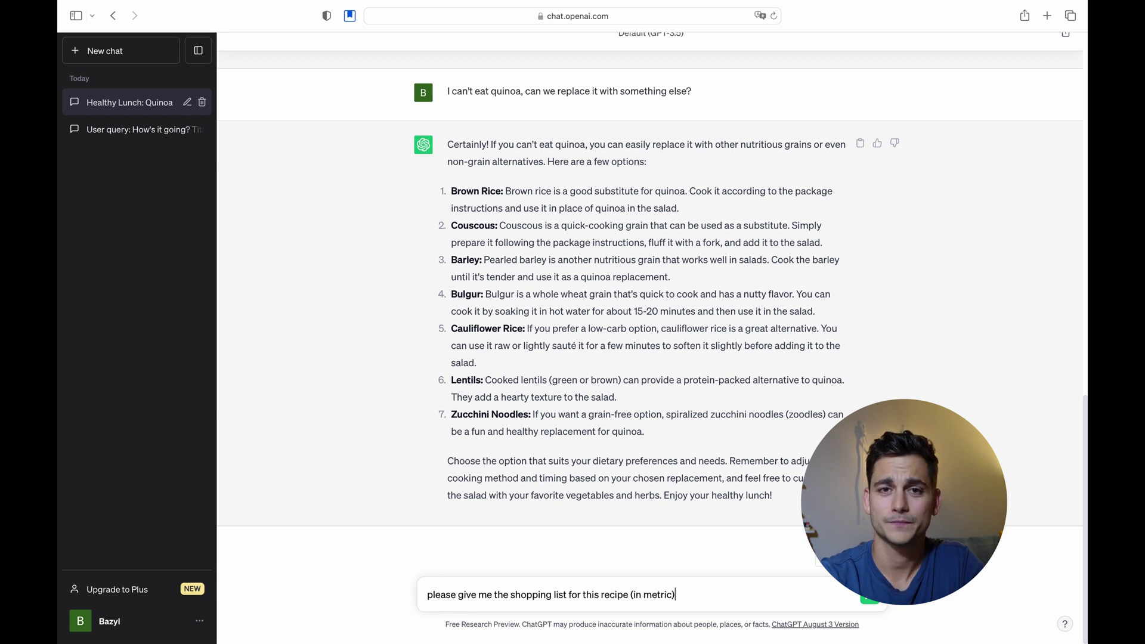
{"action": "key", "text": "Return"}
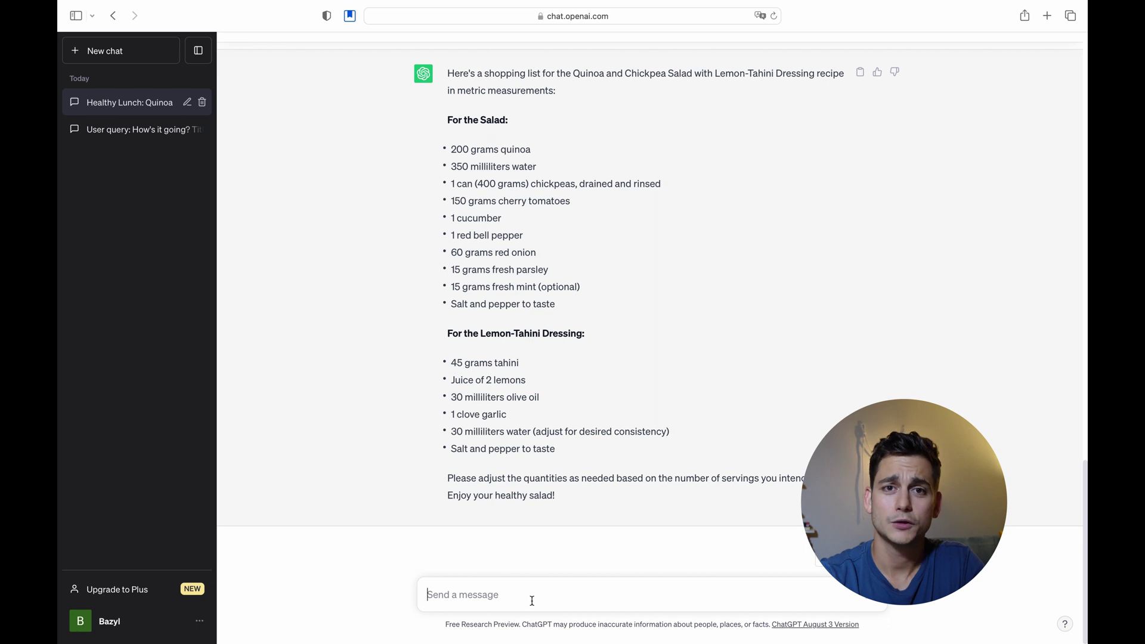
{"action": "type", "text": "sorted be department in the store"}
{"action": "key", "text": "Return"}
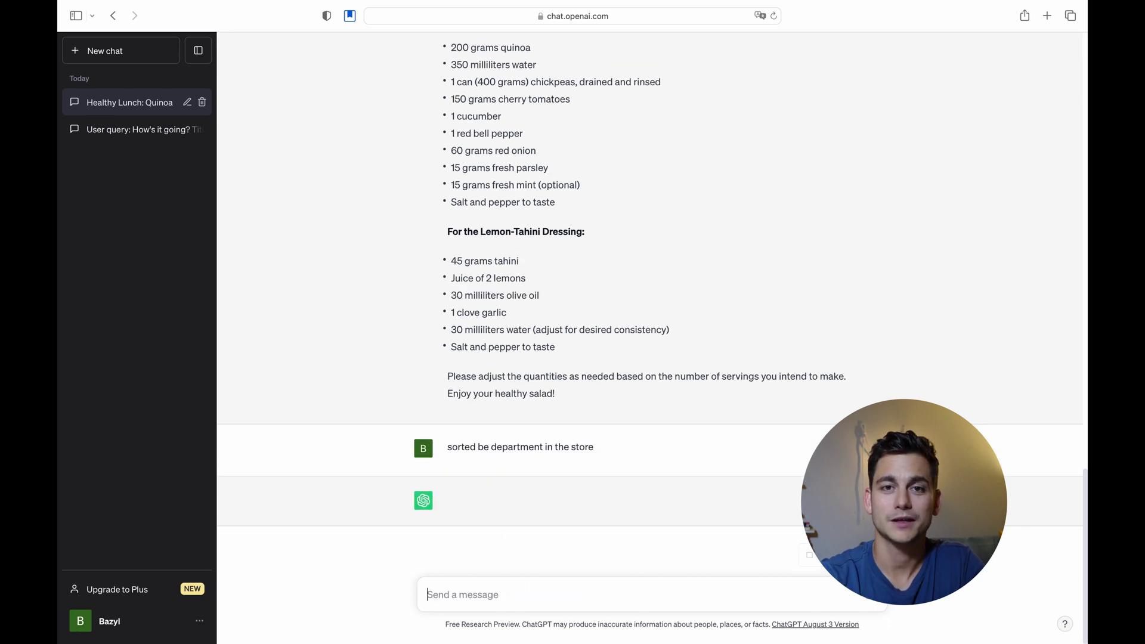
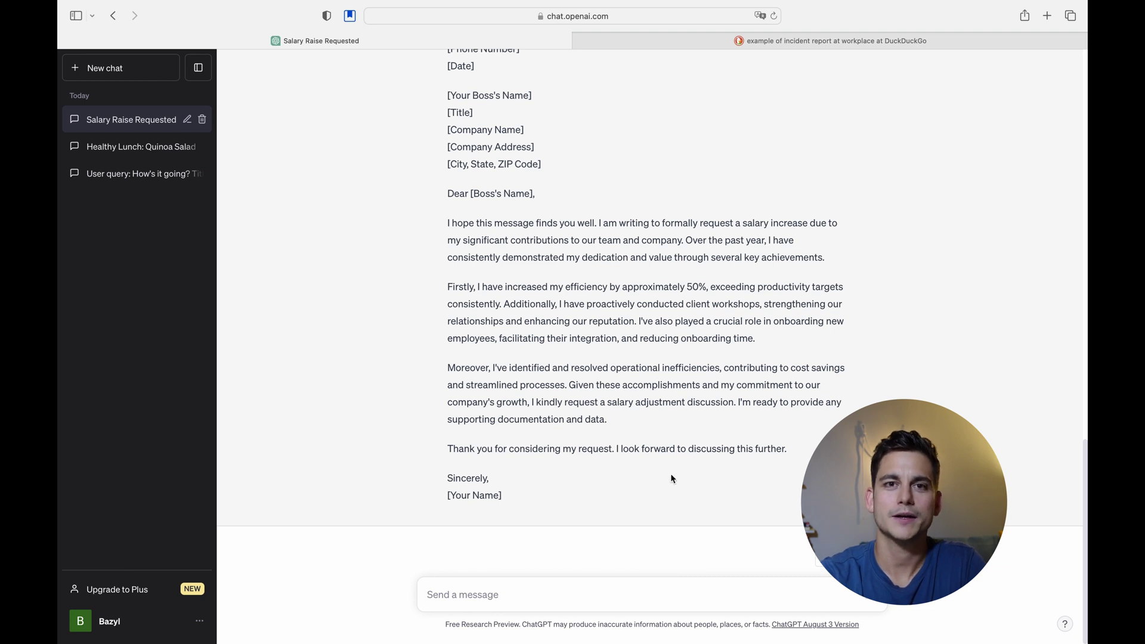
Send "mention the difficult economy we are facing" as a follow-up to the salary raise letter
{"action": "type", "text": "mention the difficult economy we are facing"}
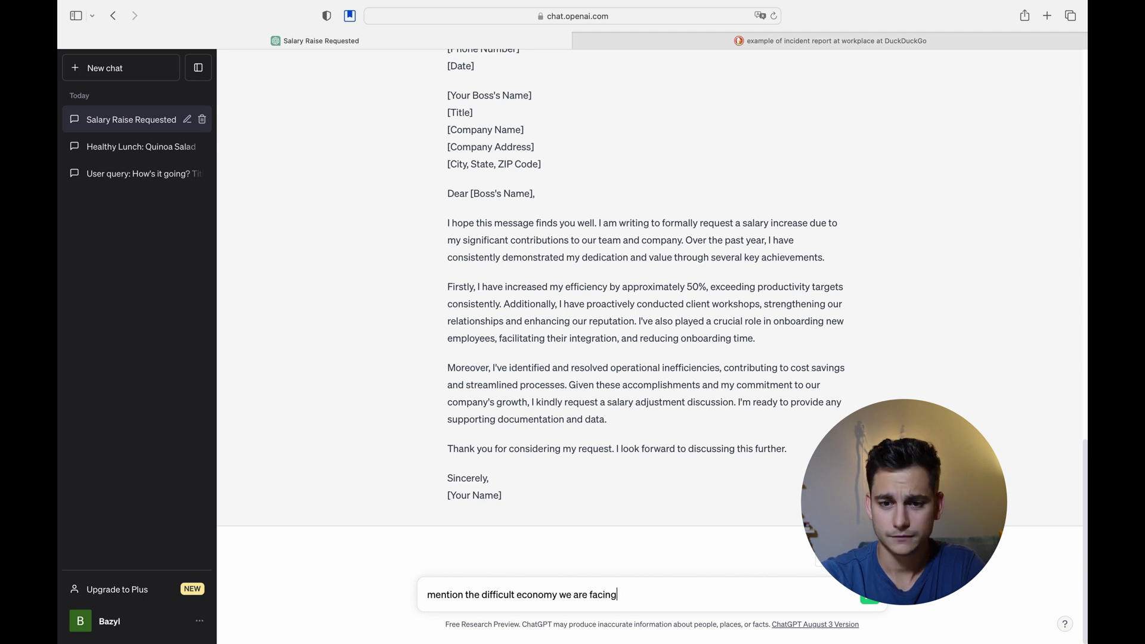
{"action": "key", "text": "Return"}
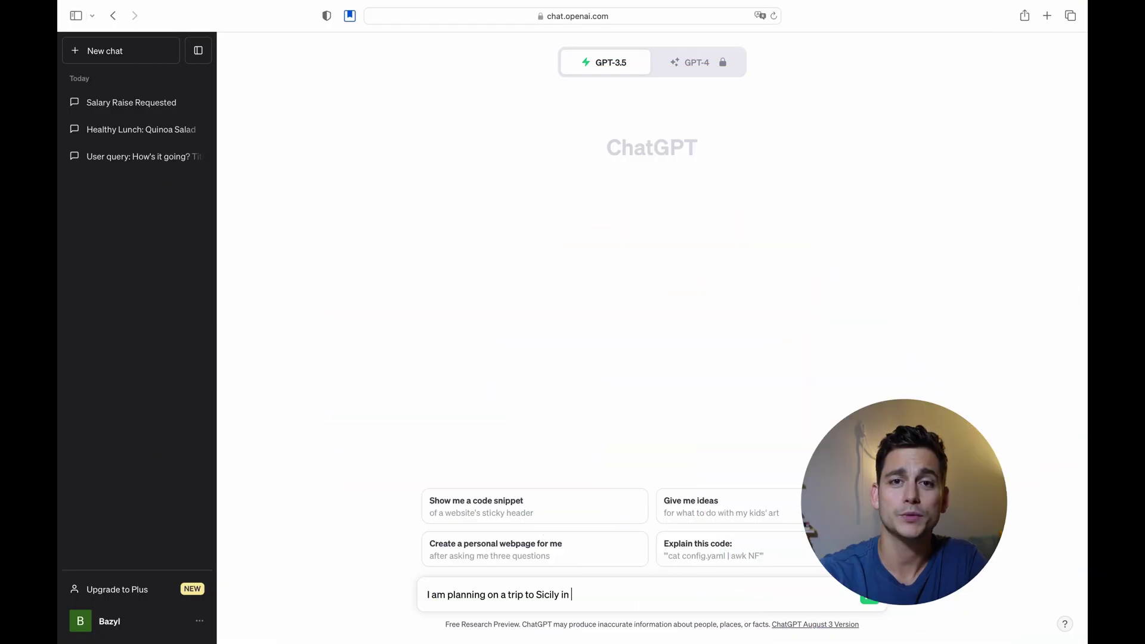
Complete and send the prompt asking for an example 3-day travel plan for Sicily in September with 2 friends
{"action": "type", "text": "September, can you recommend me"}
{"action": "key", "text": "alt+BackSpace"}
{"action": "key", "text": "alt+BackSpace"}
{"action": "key", "text": "alt+BackSpace"}
{"action": "type", "text": "g"}
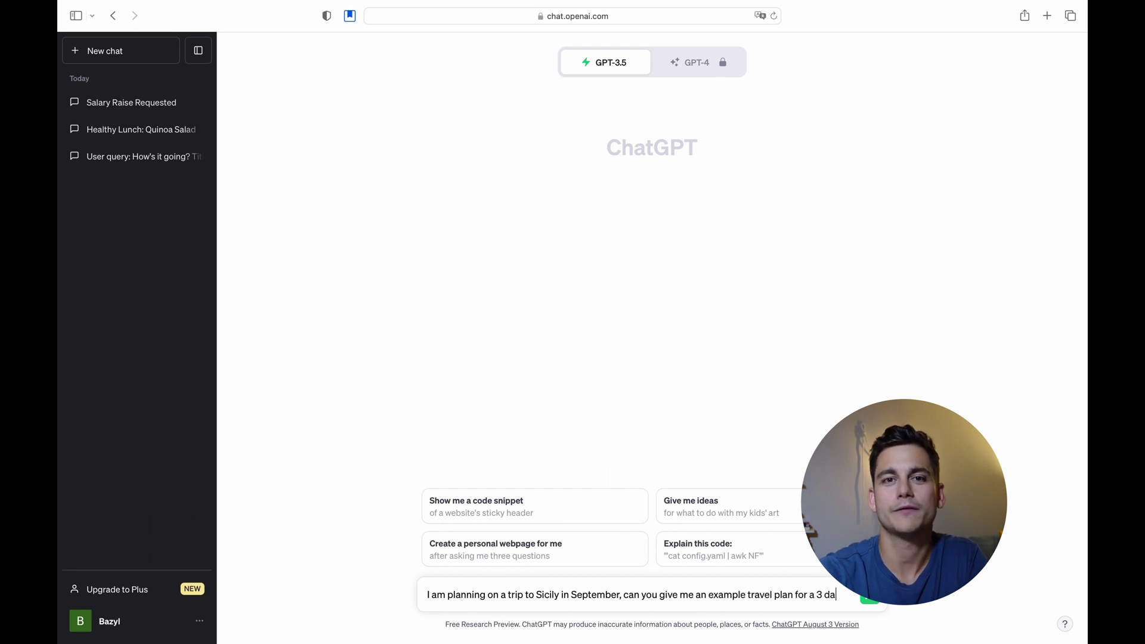
{"action": "type", "text": "days there with my 2 friends?"}
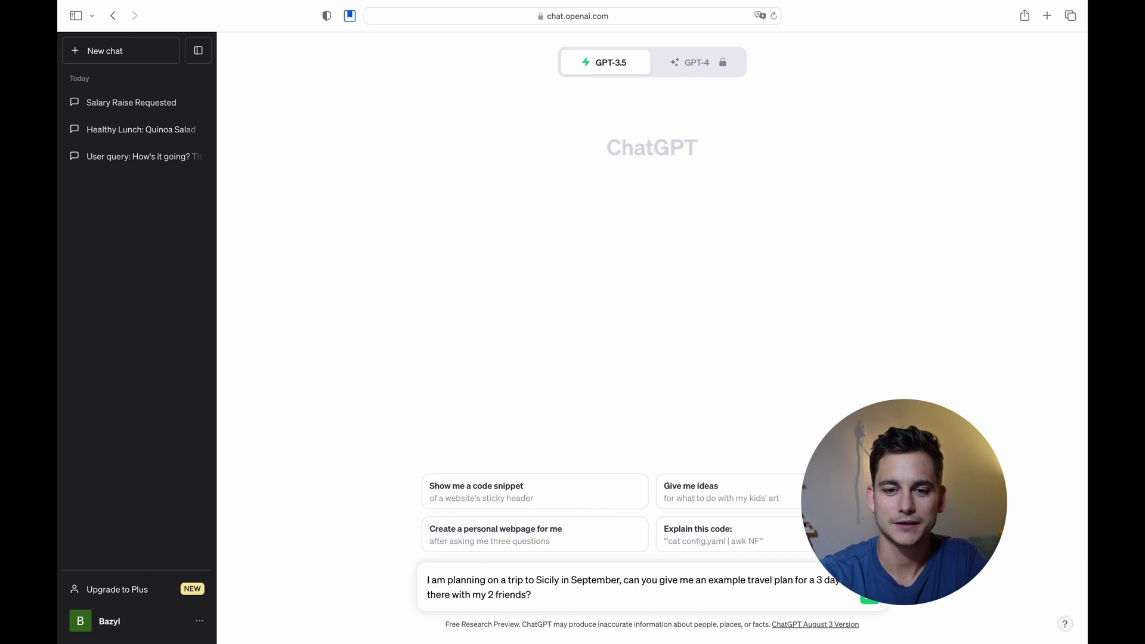
{"action": "key", "text": "Return"}
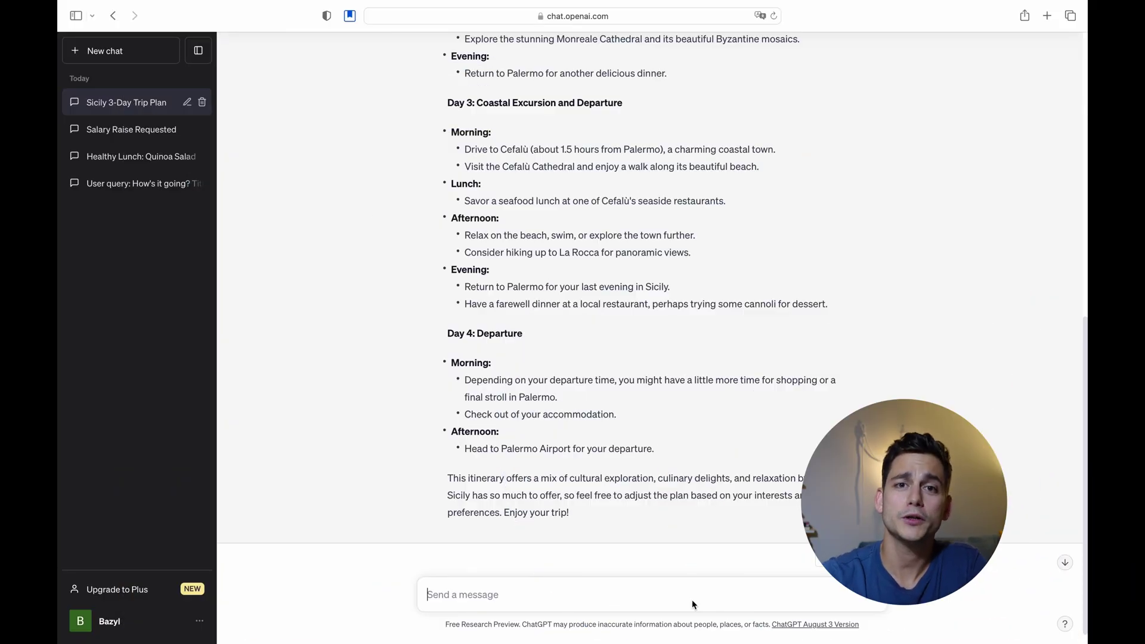
Delete the "User query: How's it going?" chat from the chat history
{"action": "left_click", "coordinate": [173, 184]}
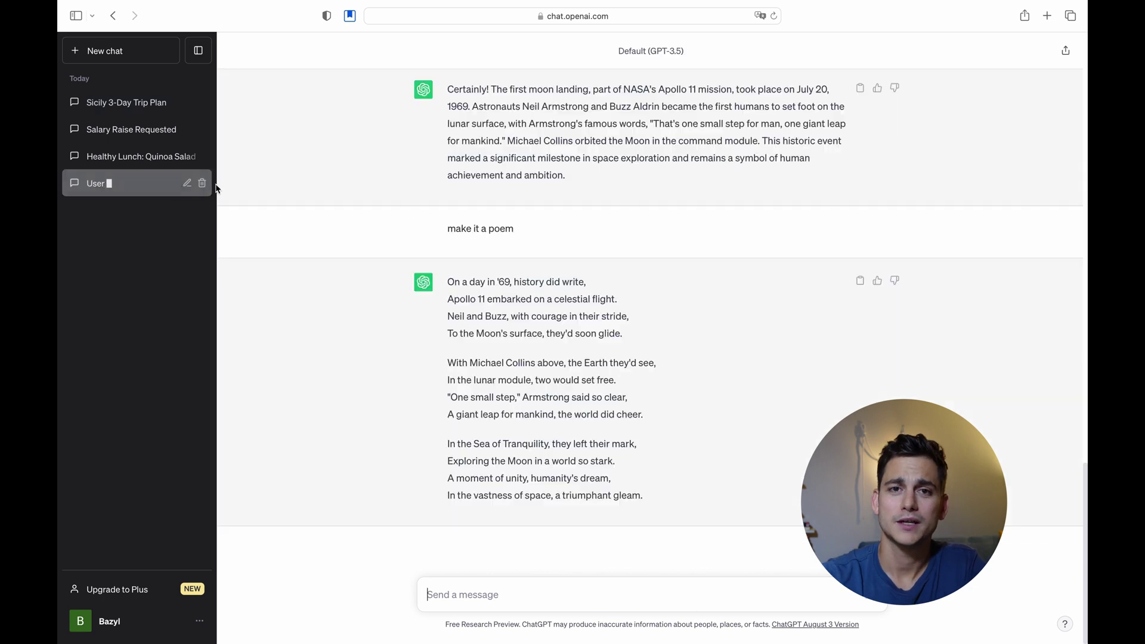
{"action": "left_click", "coordinate": [203, 184]}
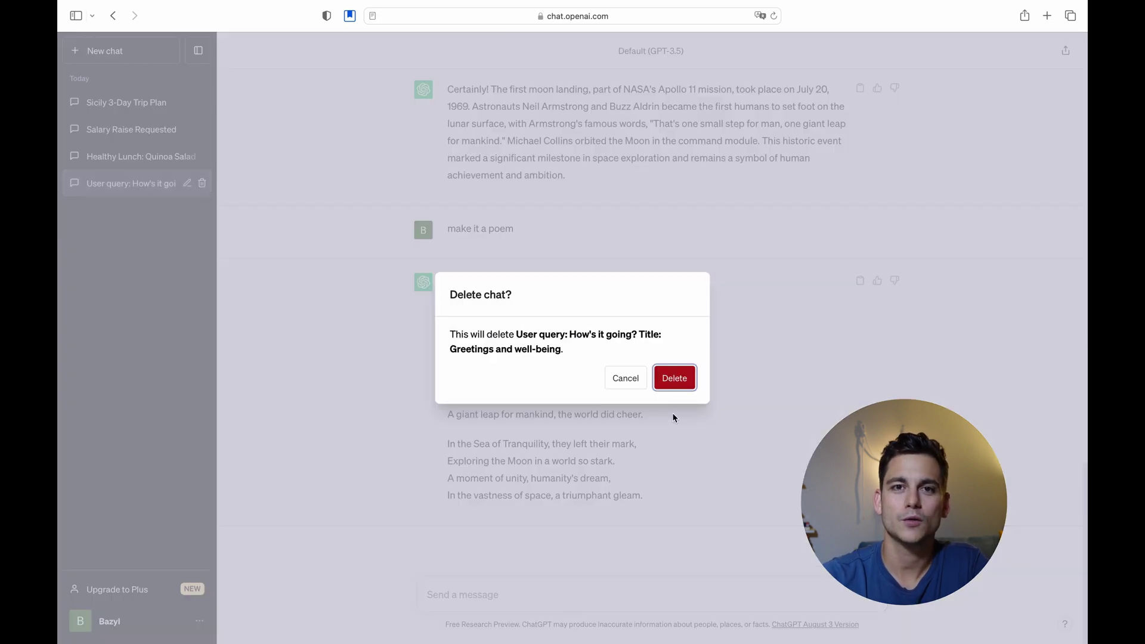
{"action": "left_click", "coordinate": [675, 378]}
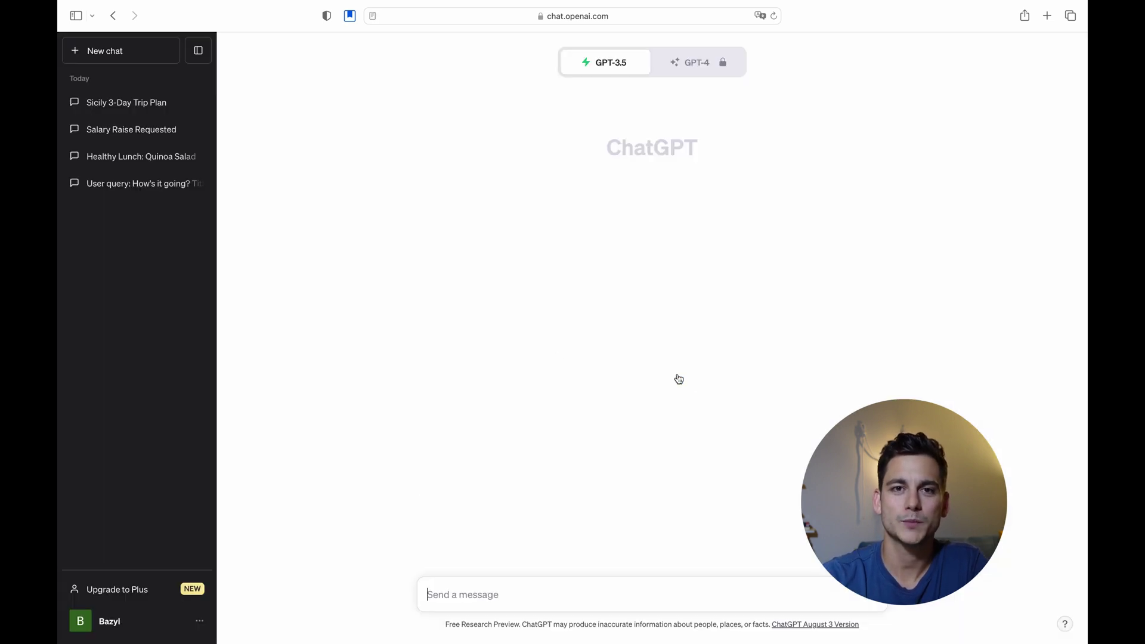
Rename the "Healthy Lunch: Quinoa Salad" chat as "Diet"
{"action": "left_click", "coordinate": [176, 165]}
{"action": "left_click", "coordinate": [189, 158]}
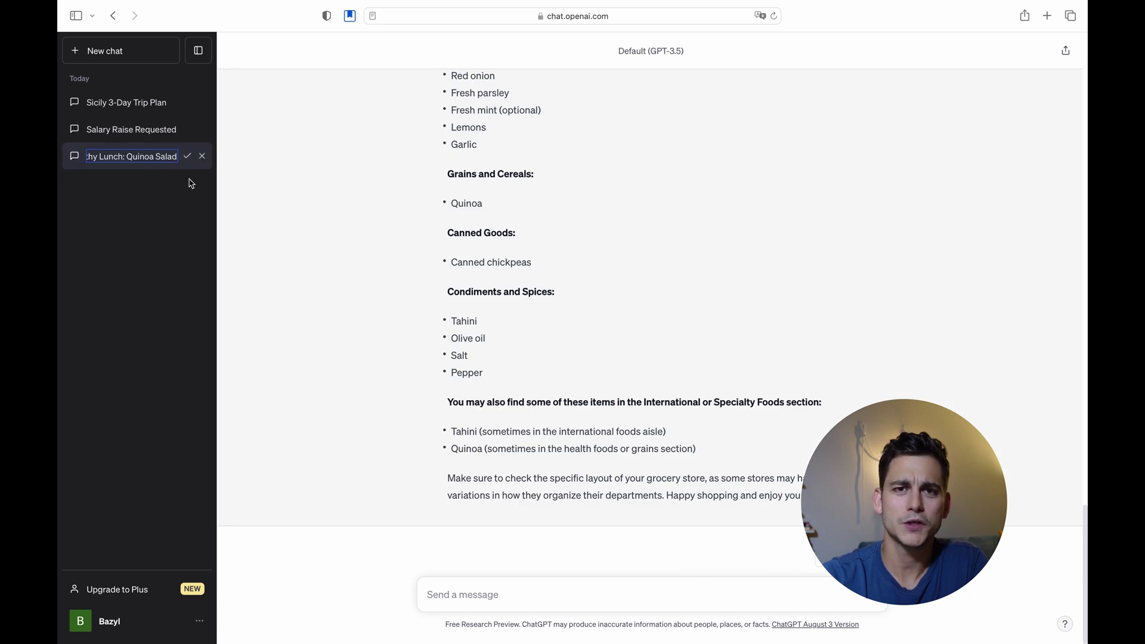
{"action": "type", "text": "Diet"}
{"action": "key", "text": "Return"}
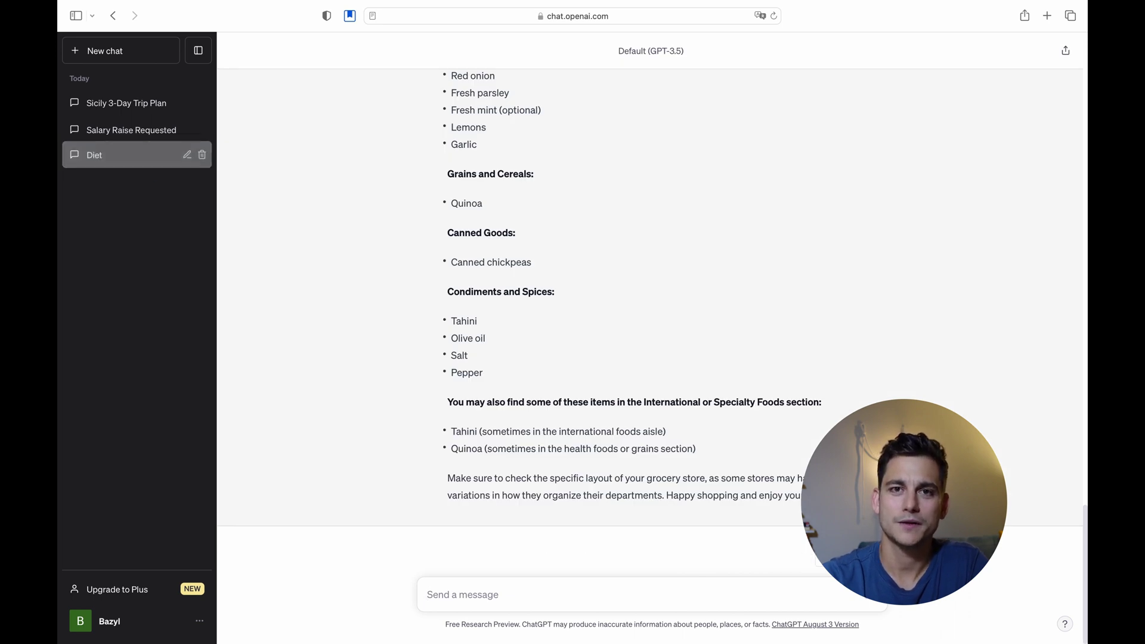
Rename the "Sicily 3-Day Trip Plan" chat as "Trip to Sicily"
{"action": "left_click", "coordinate": [148, 136]}
{"action": "left_click", "coordinate": [187, 131]}
{"action": "type", "text": "Trip to Sicily"}
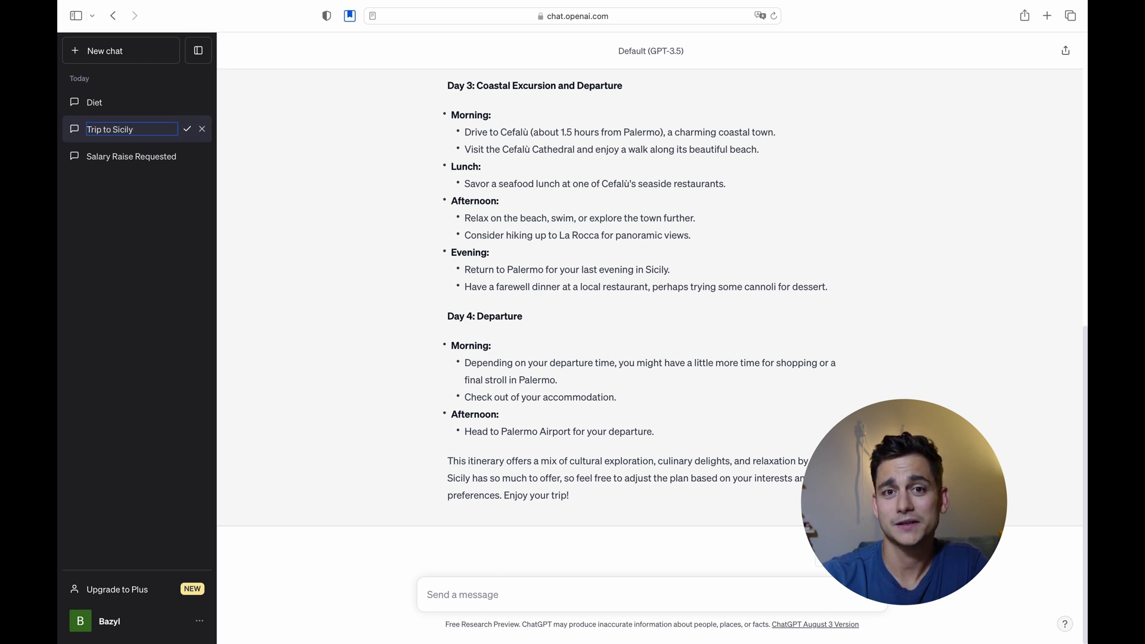
{"action": "key", "text": "Return"}
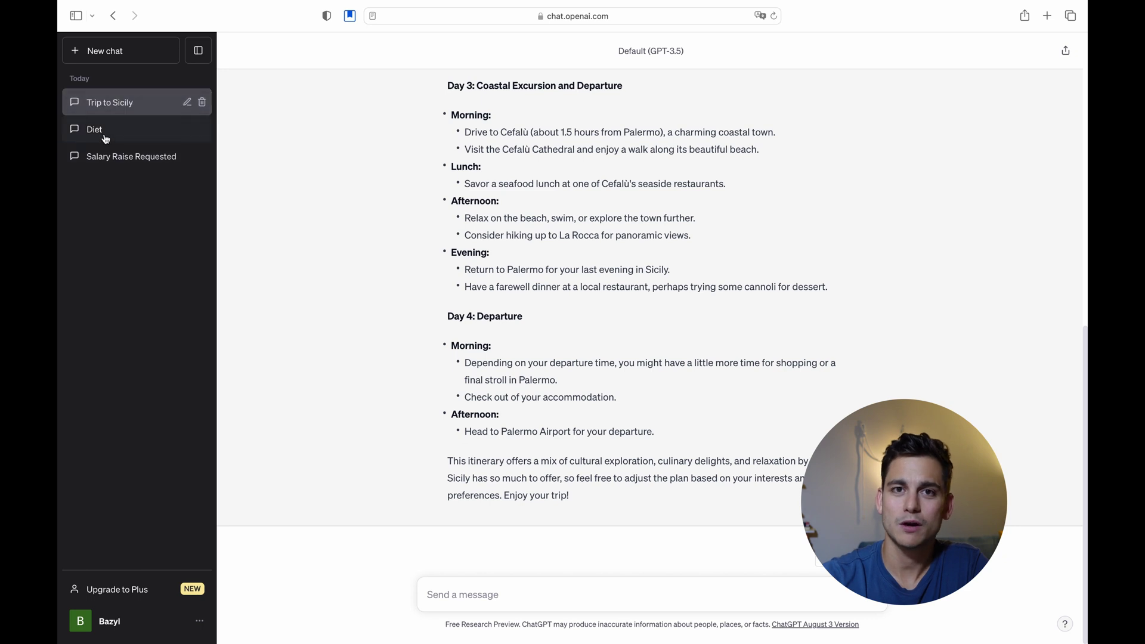
Rename the "Salary Raise Requested" chat as "Work"
{"action": "left_click", "coordinate": [175, 161]}
{"action": "left_click", "coordinate": [187, 156]}
{"action": "key", "text": "super+a"}
{"action": "type", "text": "Big"}
{"action": "key", "text": "Return"}
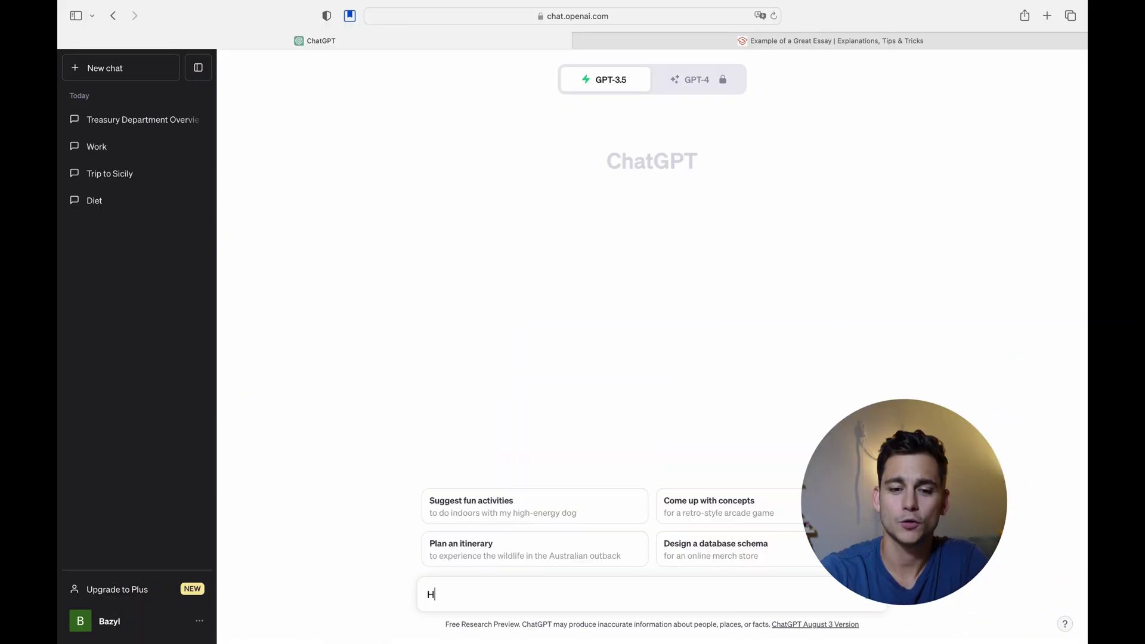
Write "Hi here's my essay, could you please give me some feedback on it?" in the new chat's message and add a line break
{"action": "type", "text": "i here's my essay, could you please give me some feedback"}
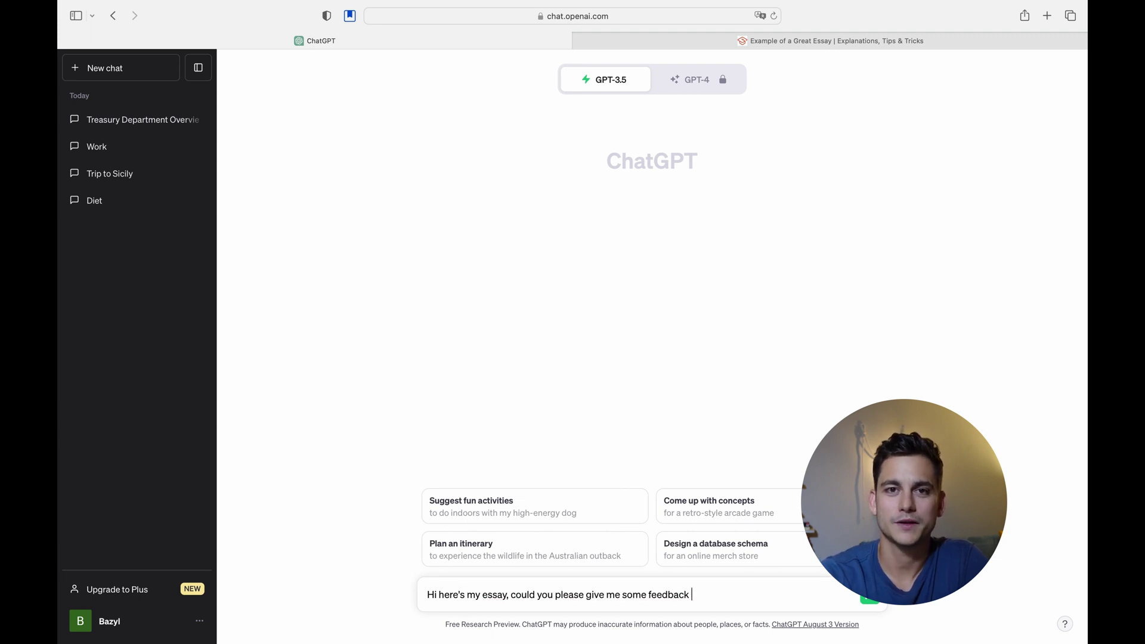
{"action": "type", "text": "?"}
{"action": "key", "text": "shift+Return"}
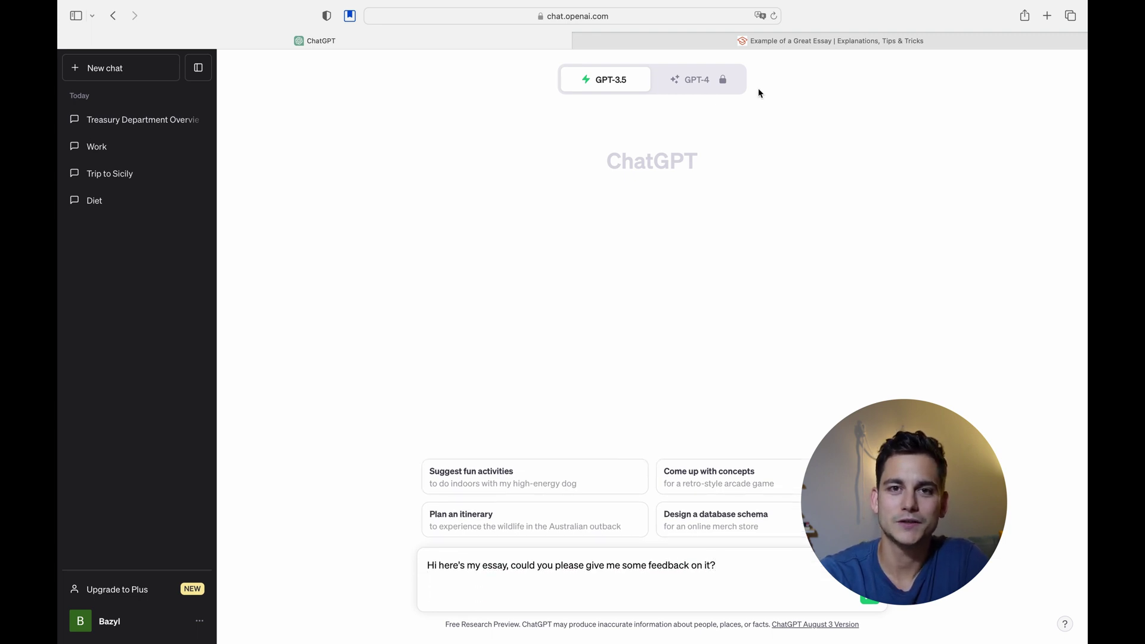
Copy the selected example essay from the Scribbr page, paste it below the feedback request in ChatGPT, and send the message
{"action": "left_click", "coordinate": [798, 40]}
{"action": "mouse_move", "coordinate": [681, 310]}
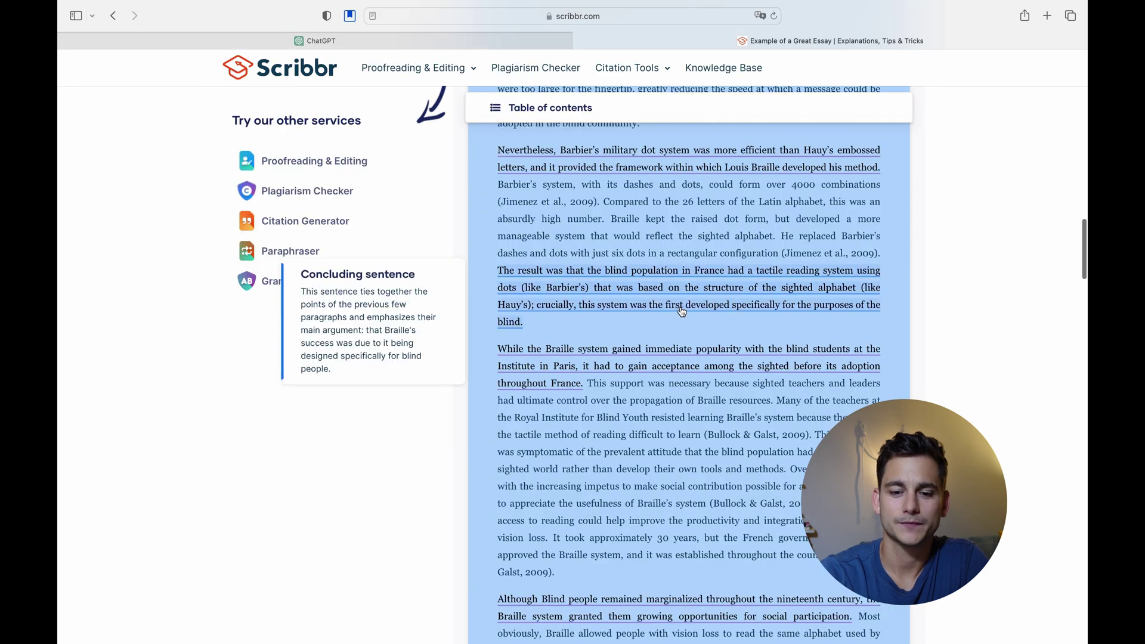
{"action": "right_click", "coordinate": [682, 331]}
{"action": "left_click", "coordinate": [701, 380]}
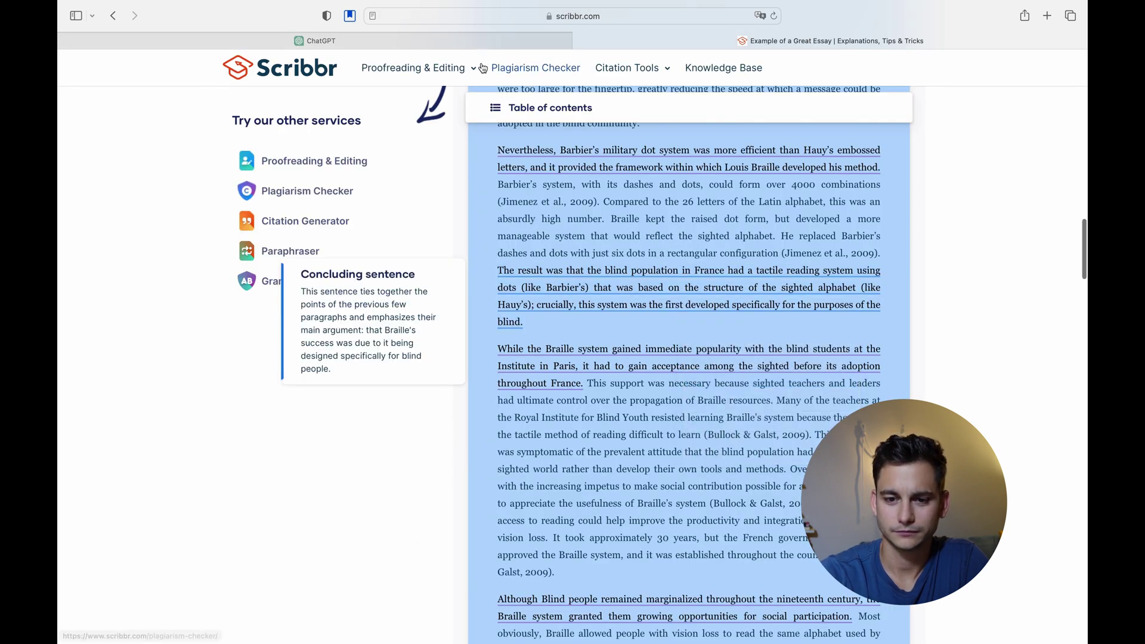
{"action": "left_click", "coordinate": [464, 46]}
{"action": "key", "text": "super+v"}
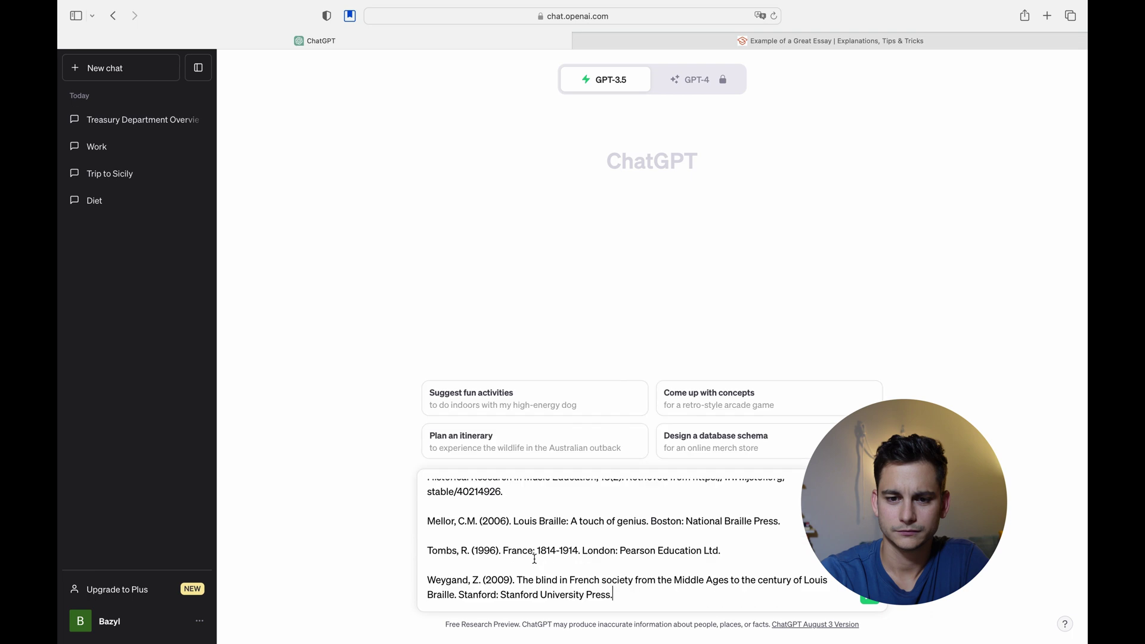
{"action": "key", "text": "Return"}
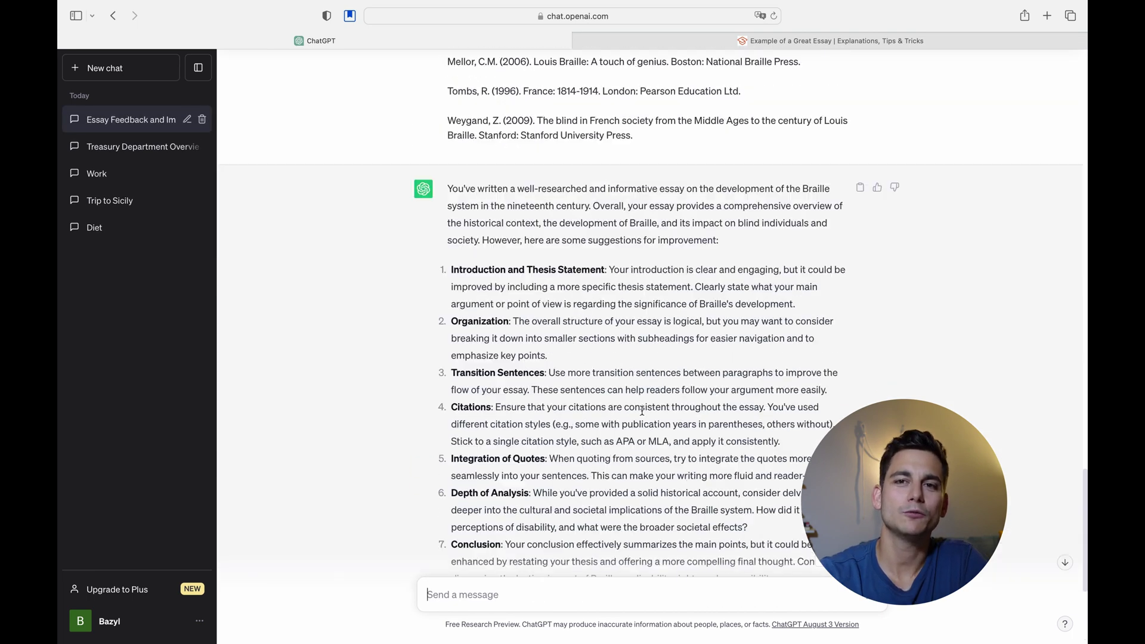
Send the follow-up question "how is my grammar and punctuation?" about the essay
{"action": "type", "text": "how is my grammar and punctuation?"}
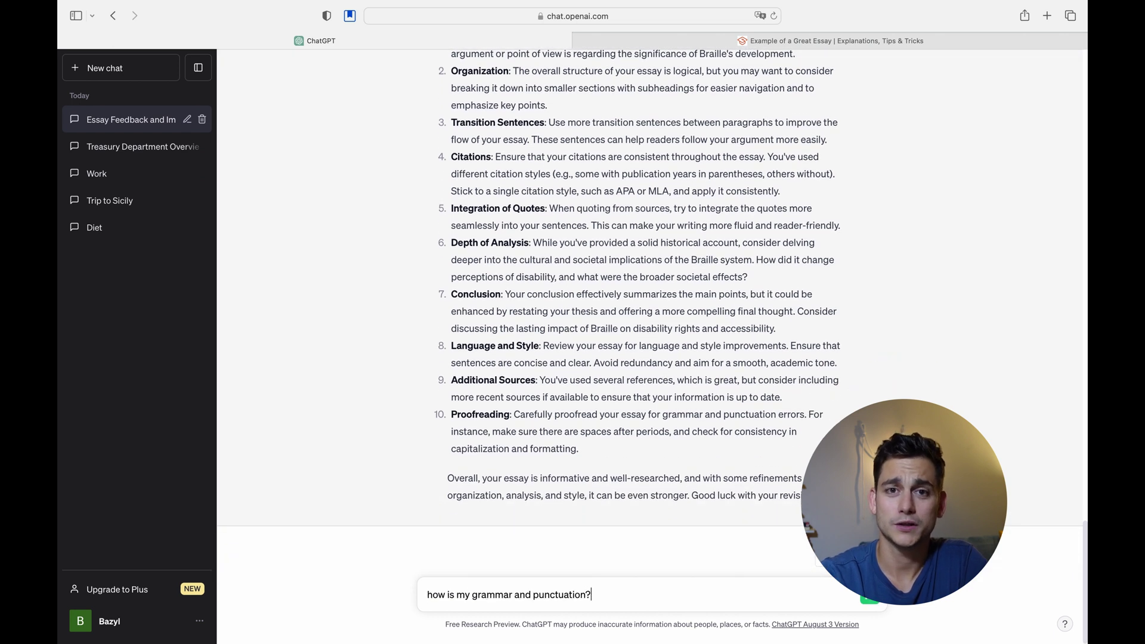
{"action": "key", "text": "Return"}
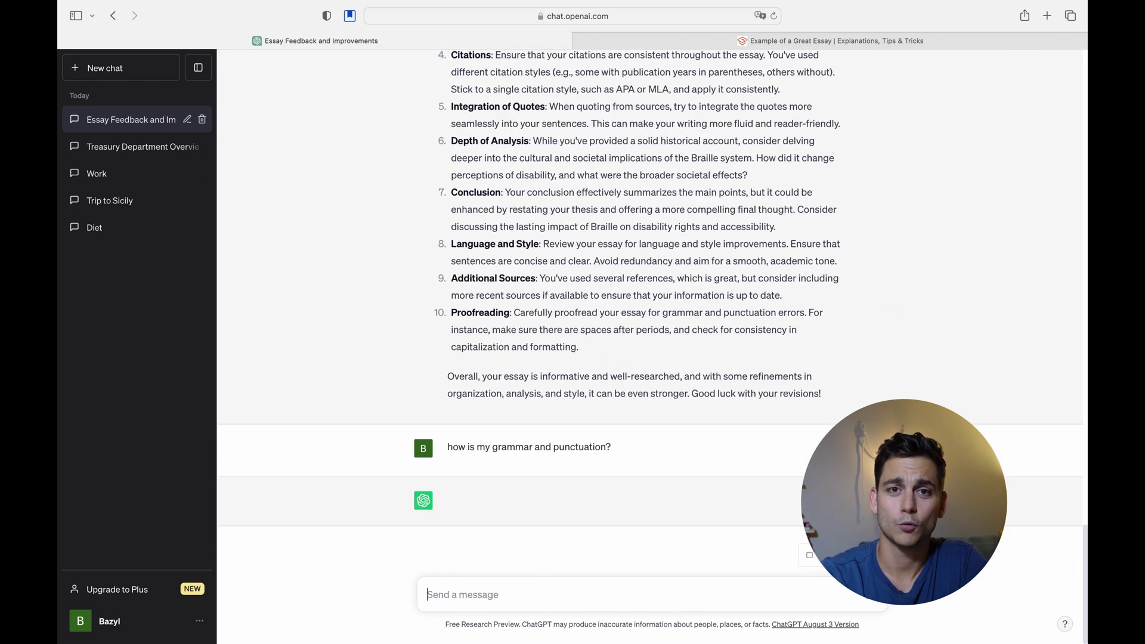